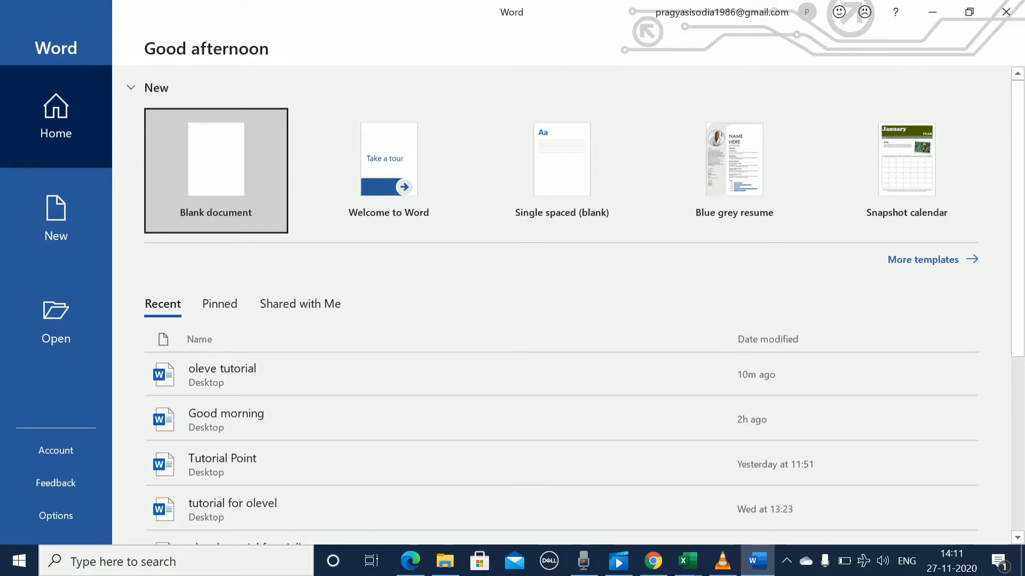
- Open the recent document "oleve tutorial" saved on the Desktop
left_click(56, 320)
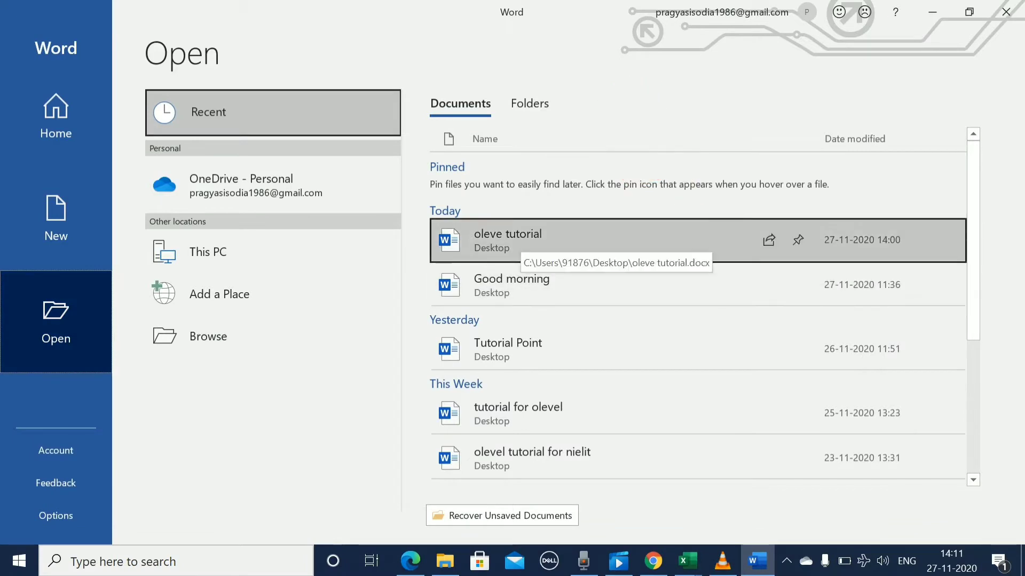
left_click(533, 240)
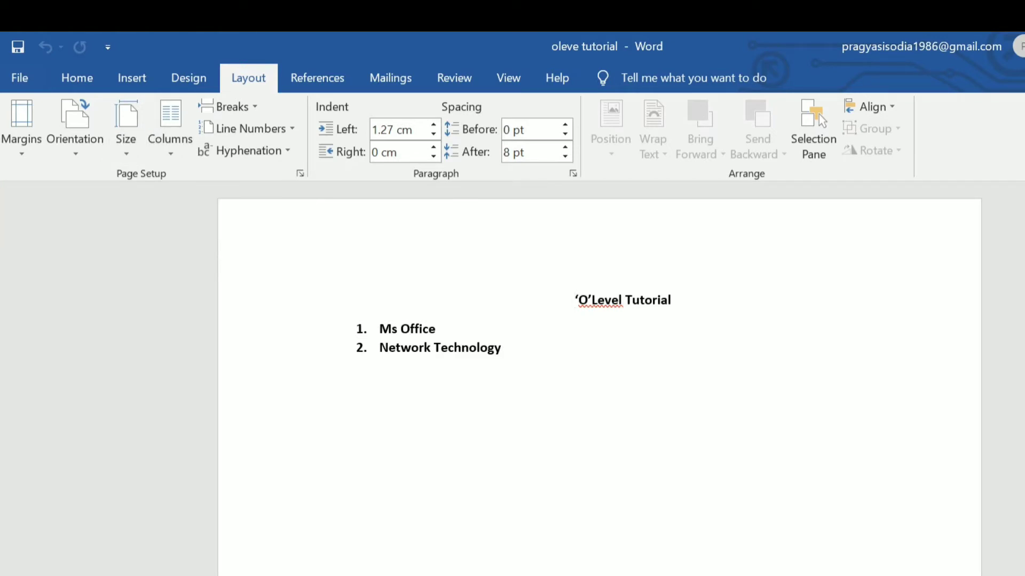
- Apply the Narrow margin preset, 1.27 cm on all sides, to the document
left_click(21, 123)
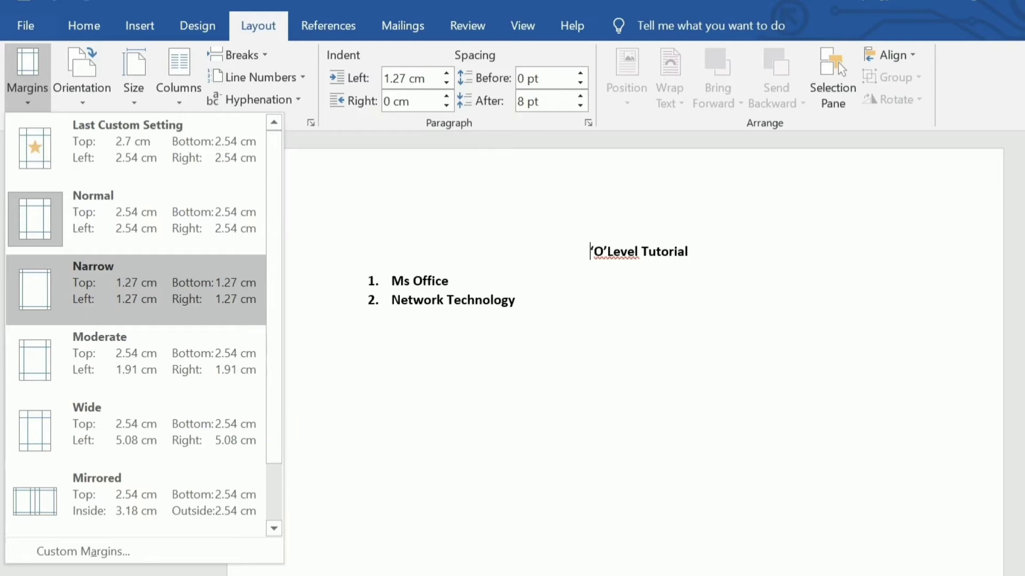
left_click(136, 289)
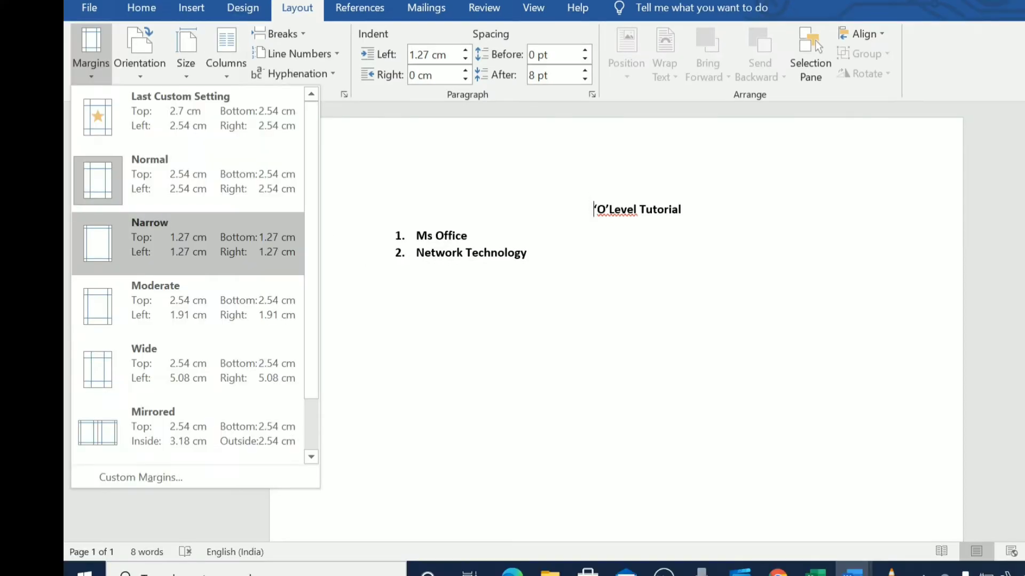
left_click(187, 243)
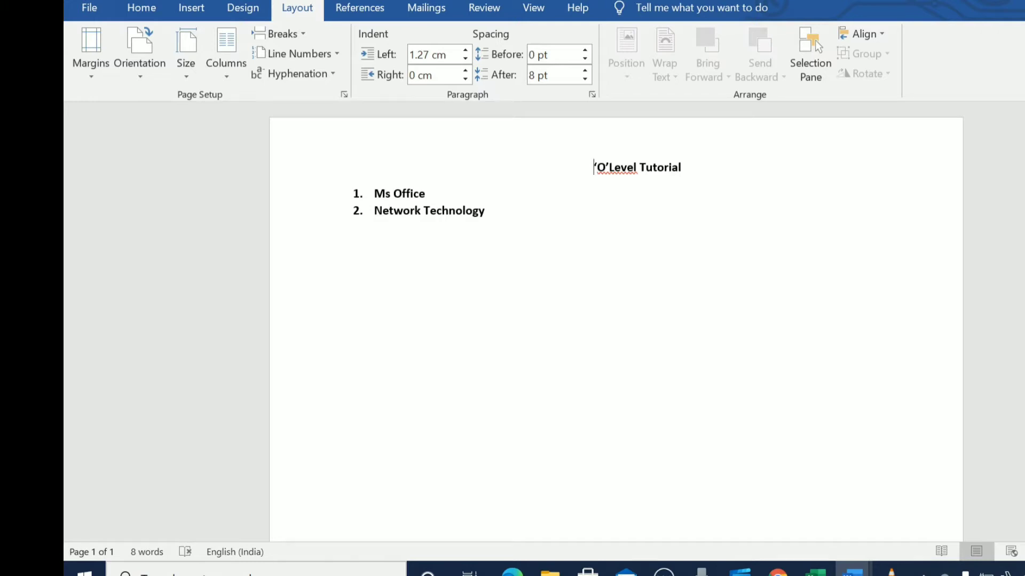
- Apply the Moderate margin preset to the document, followed by the Wide preset
left_click(90, 53)
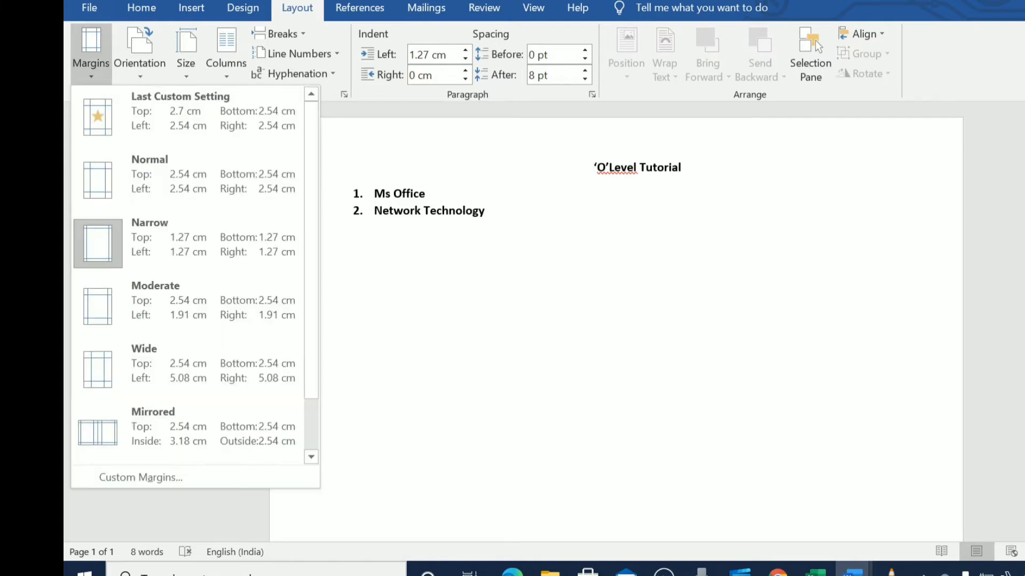
left_click(187, 306)
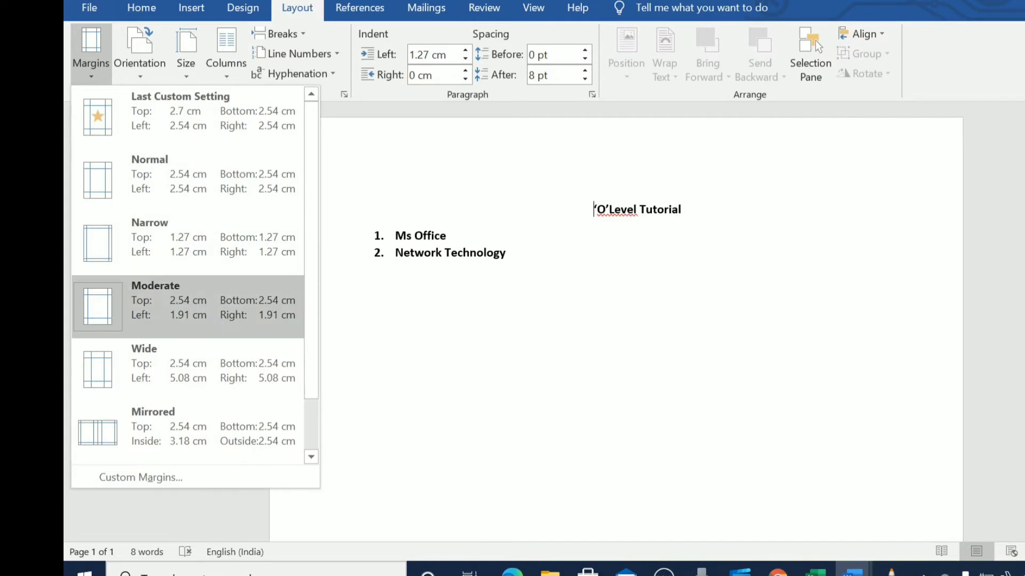
left_click(160, 368)
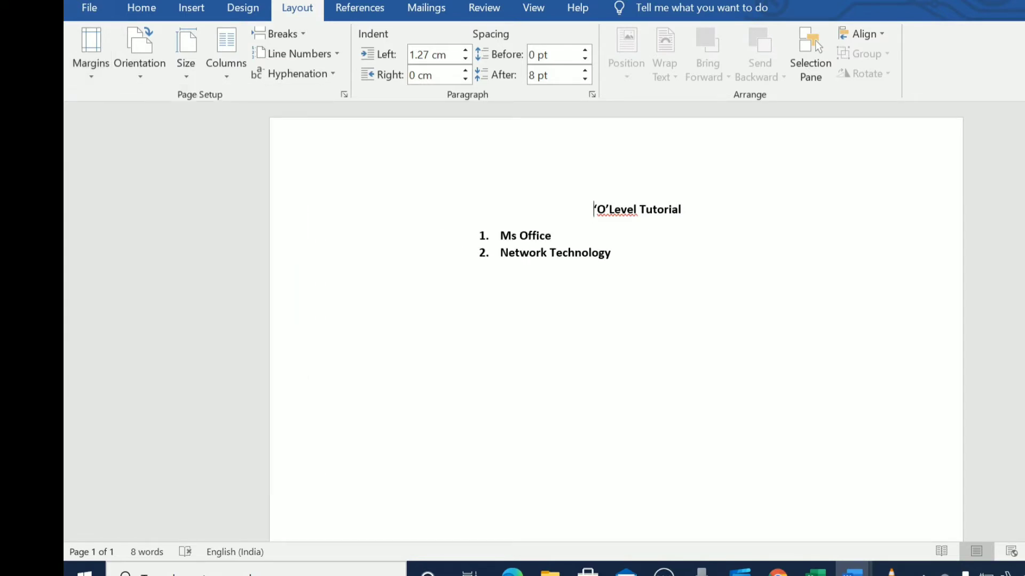
- Define custom page margins of 1.35 cm for the top and 1.32 cm for the left
left_click(90, 53)
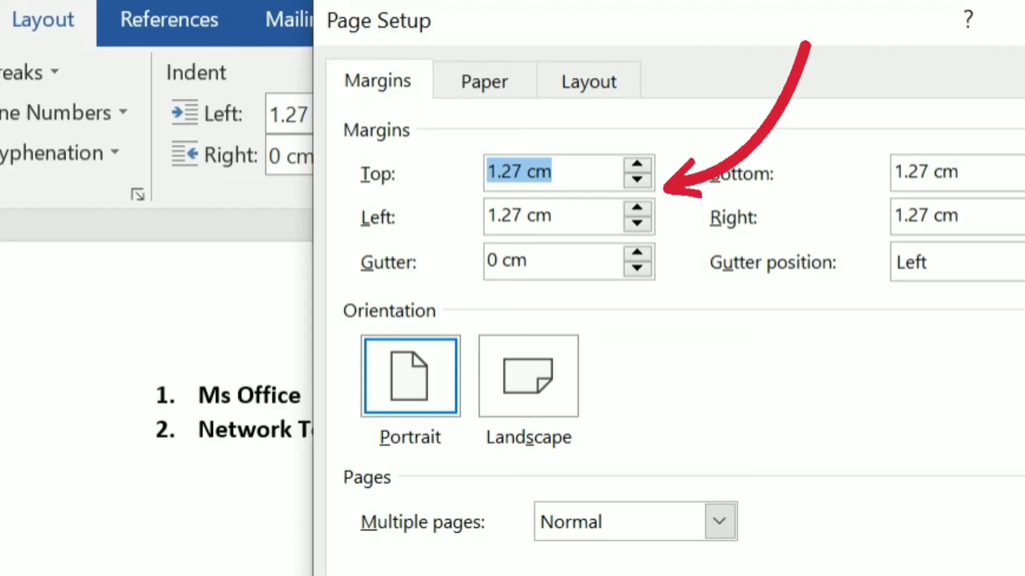
left_click(522, 172)
key("BackSpace")
key("BackSpace")
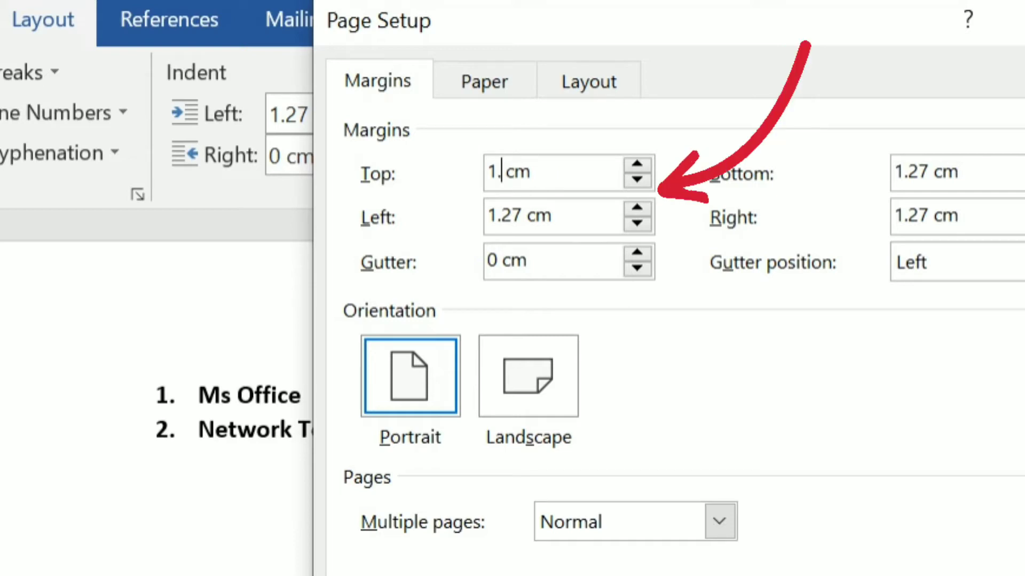
type("35")
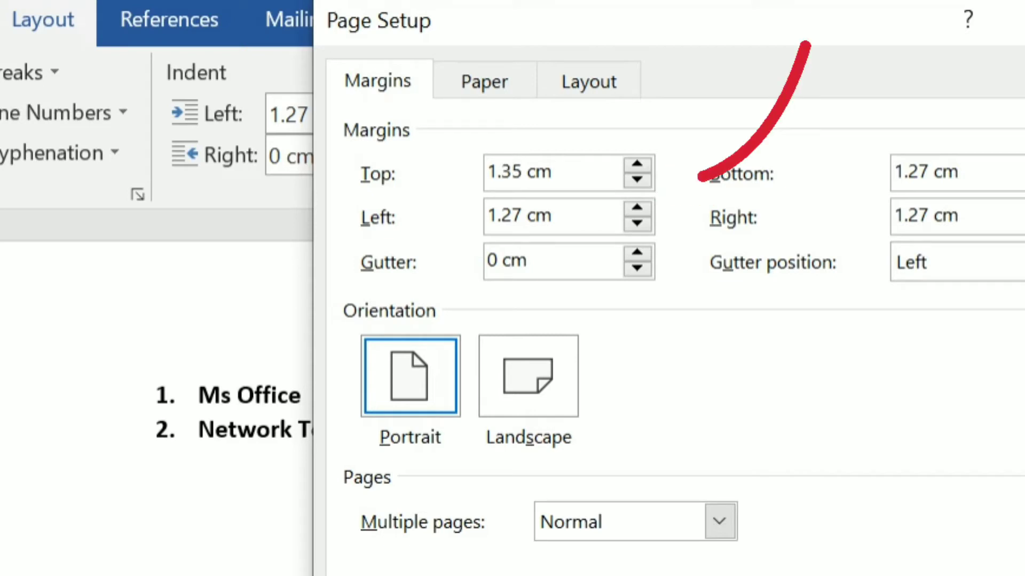
left_click(522, 216)
key("BackSpace")
key("BackSpace")
type("32")
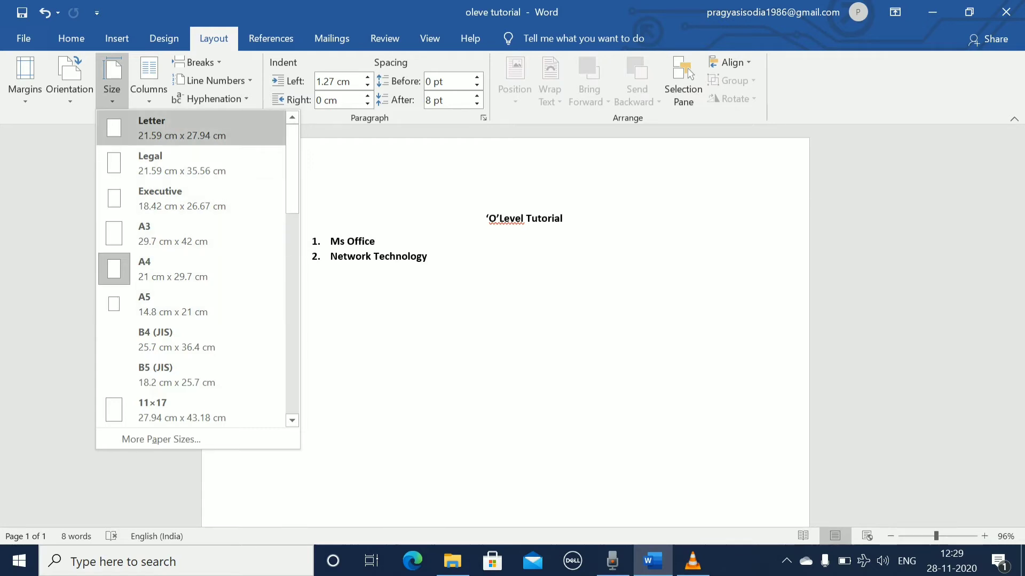
- Set the paper size to Letter (21.59 cm x 27.94 cm), followed by Legal (21.59 cm x 35.56 cm)
left_click(171, 128)
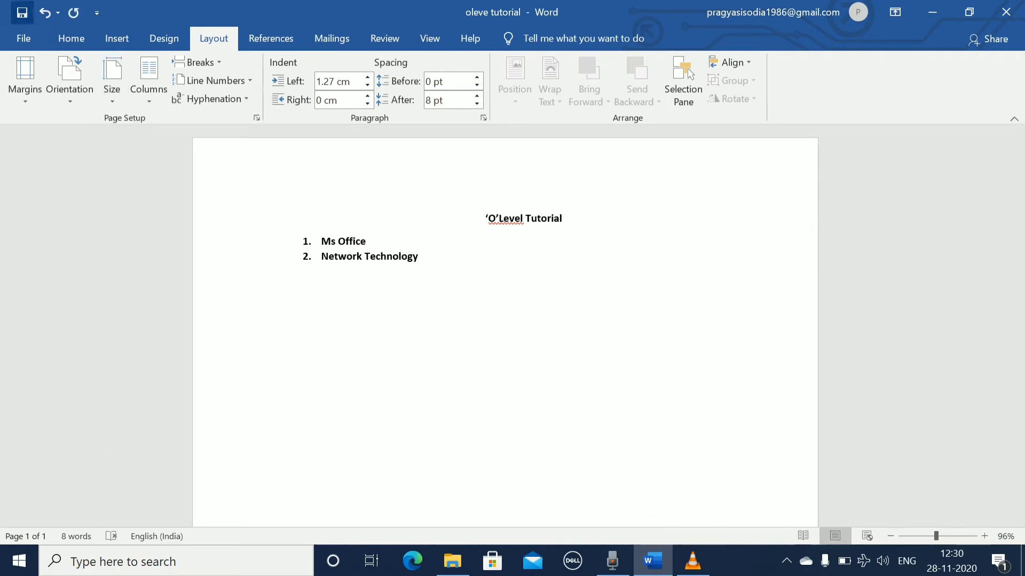
left_click(112, 80)
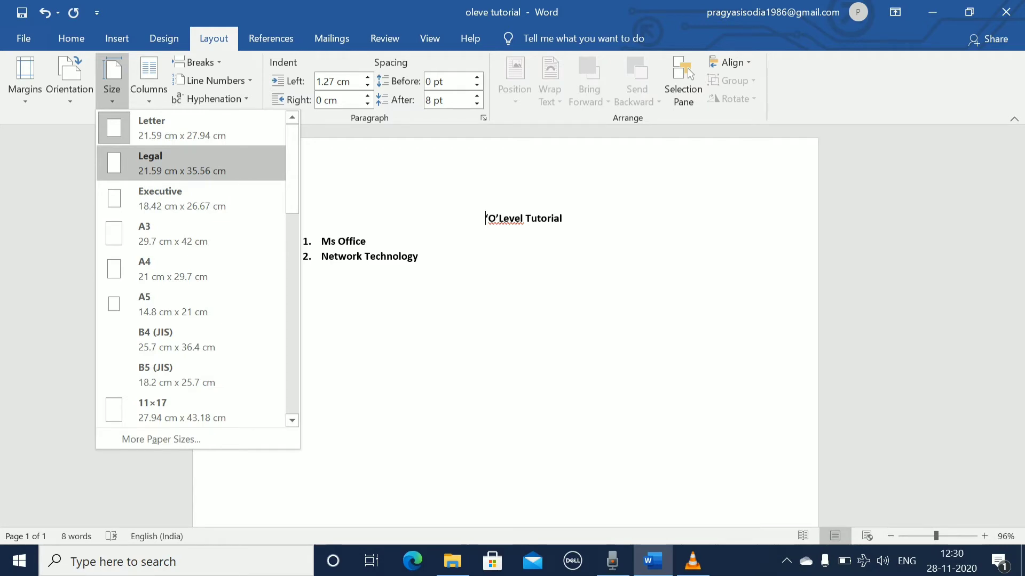
left_click(182, 163)
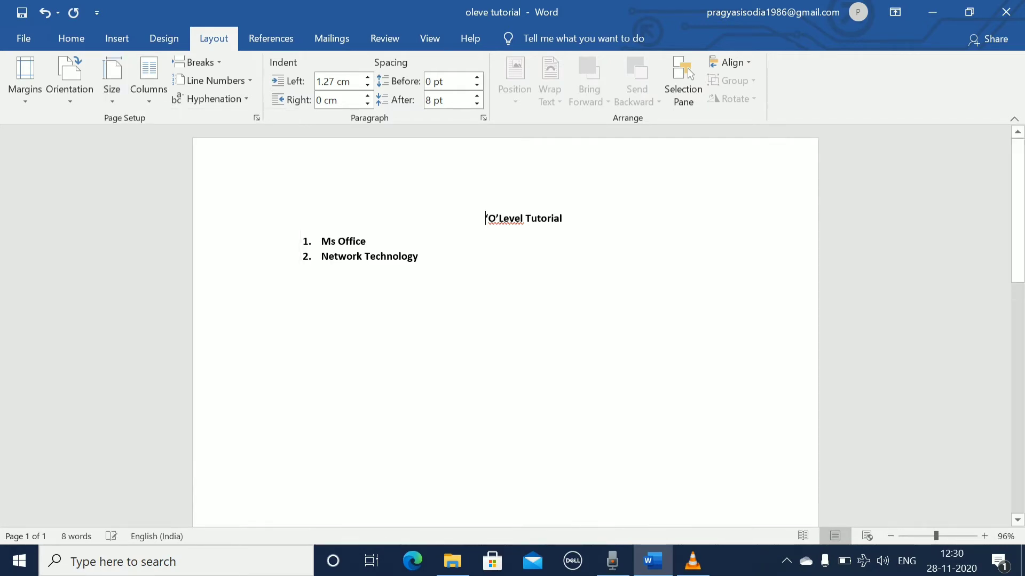
- Set the paper size to A3 (29.7 cm x 42 cm), followed by A4 (21 cm x 29.7 cm)
left_click(148, 80)
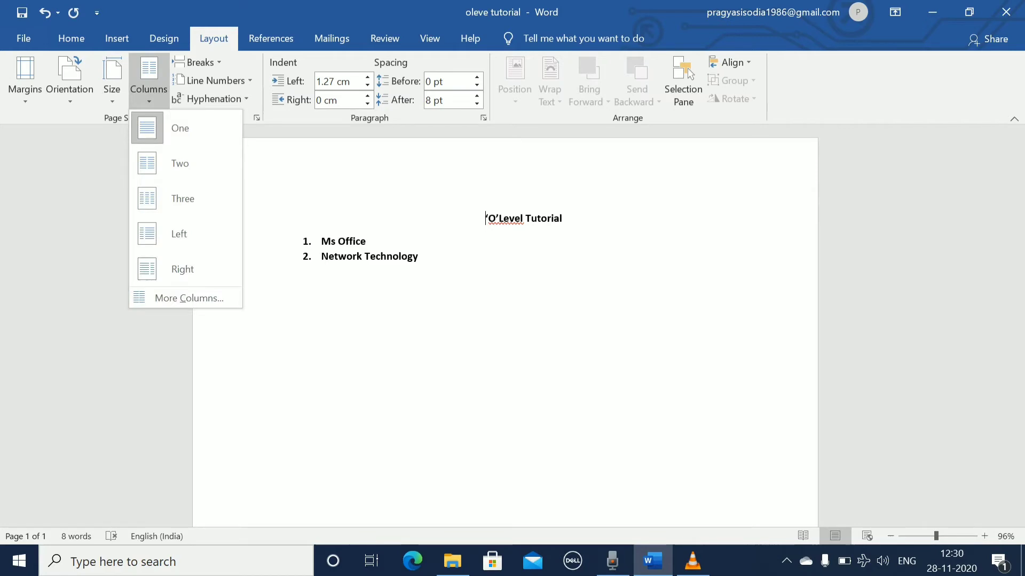
left_click(112, 80)
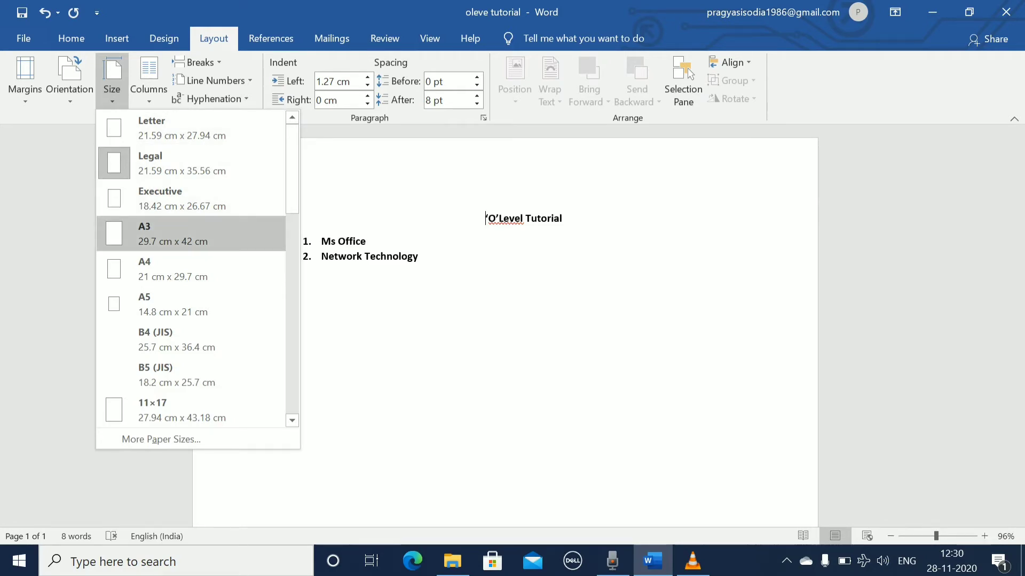
left_click(160, 233)
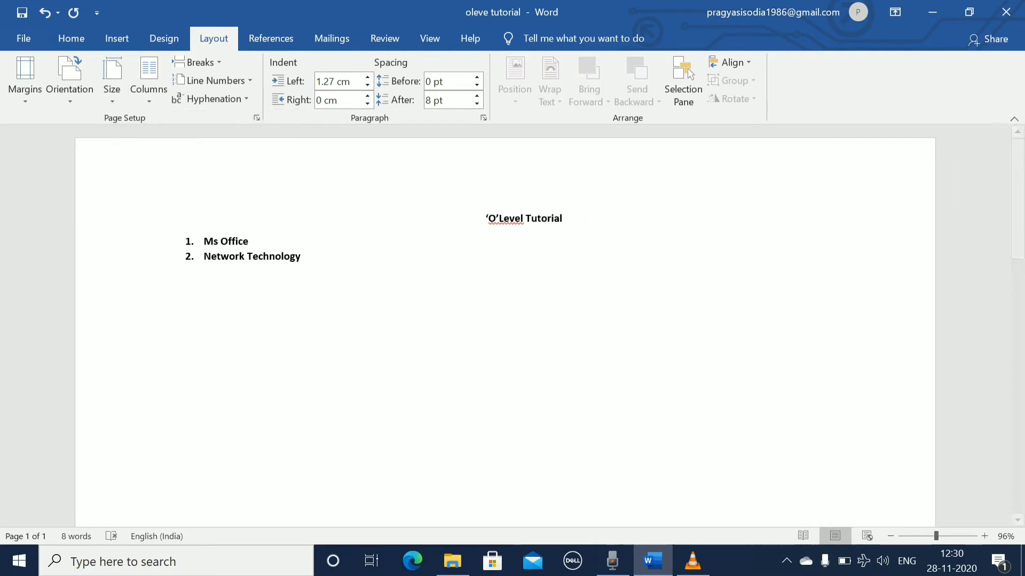
left_click(112, 80)
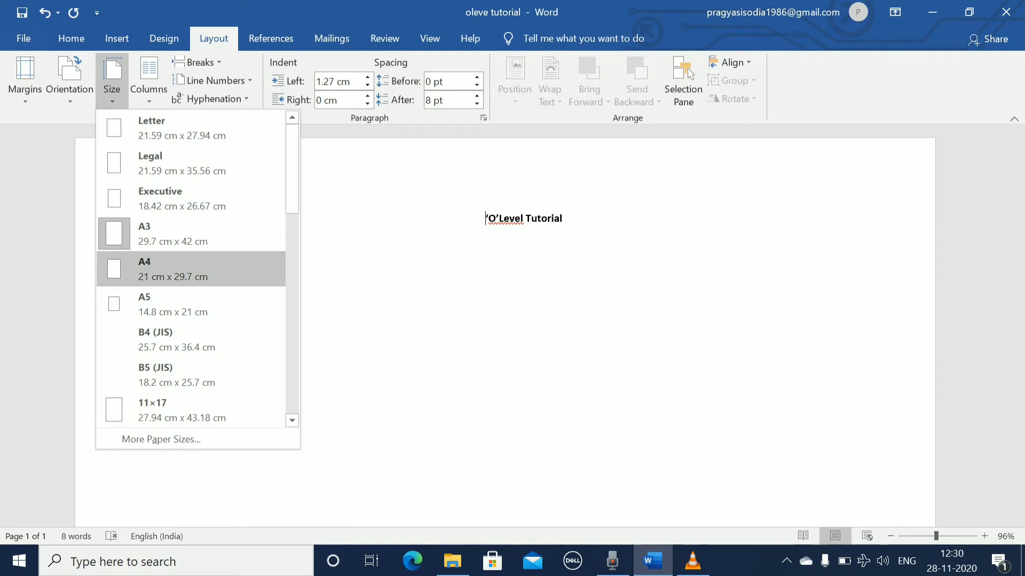
left_click(190, 269)
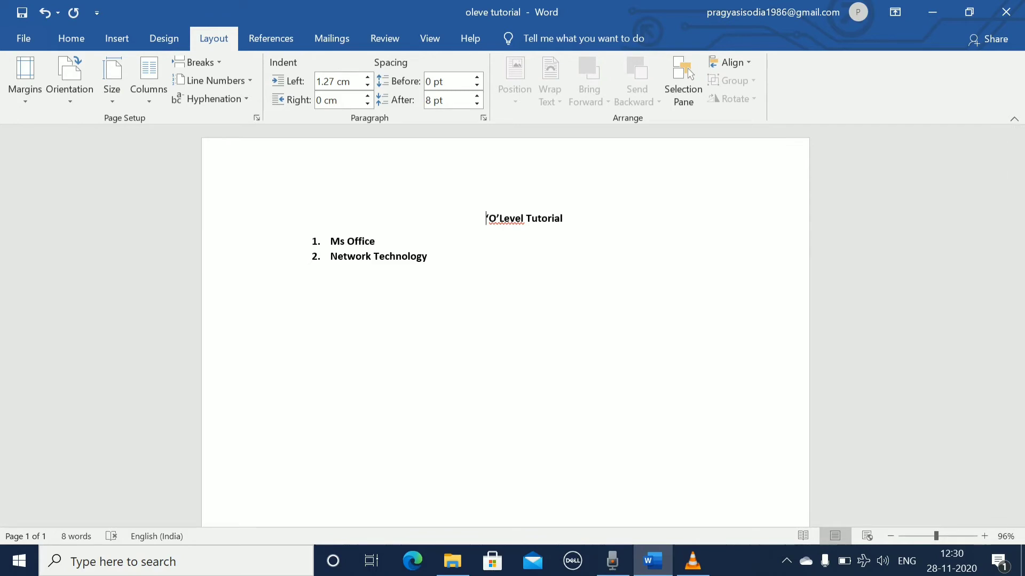
- Try the A5 paper size (14.8 cm x 21 cm) and return the page to A4
left_click(112, 80)
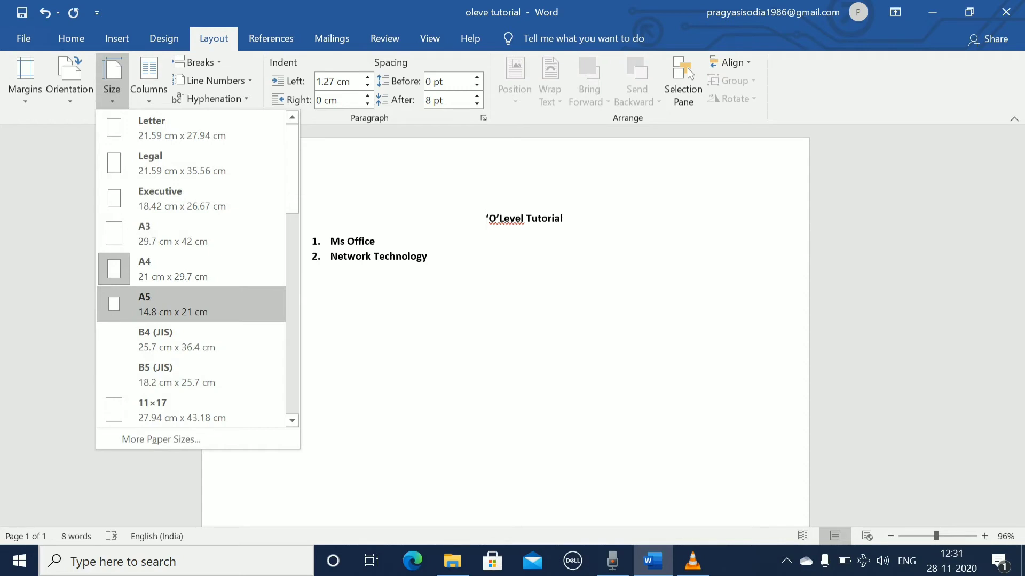
left_click(160, 304)
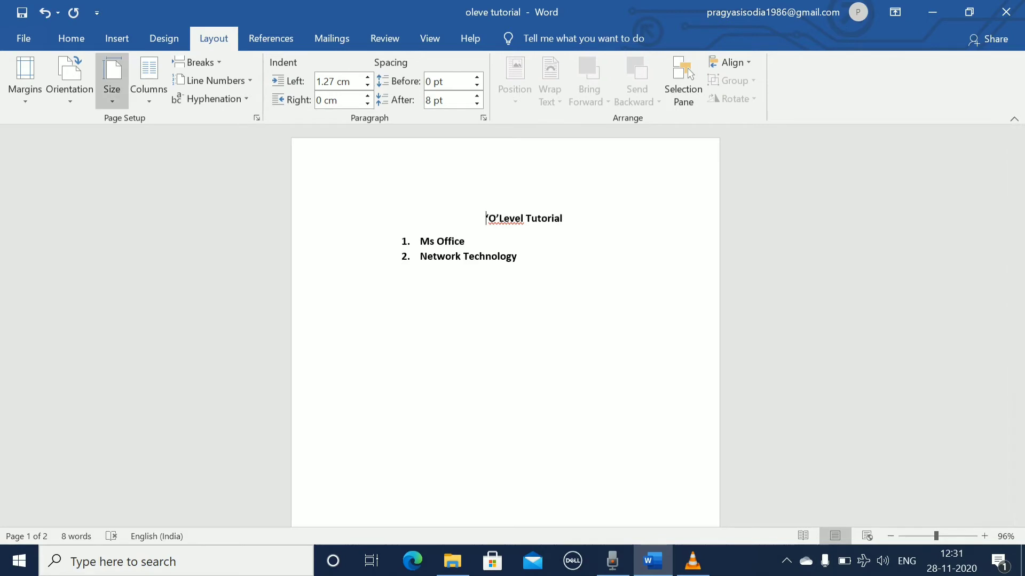
left_click(112, 80)
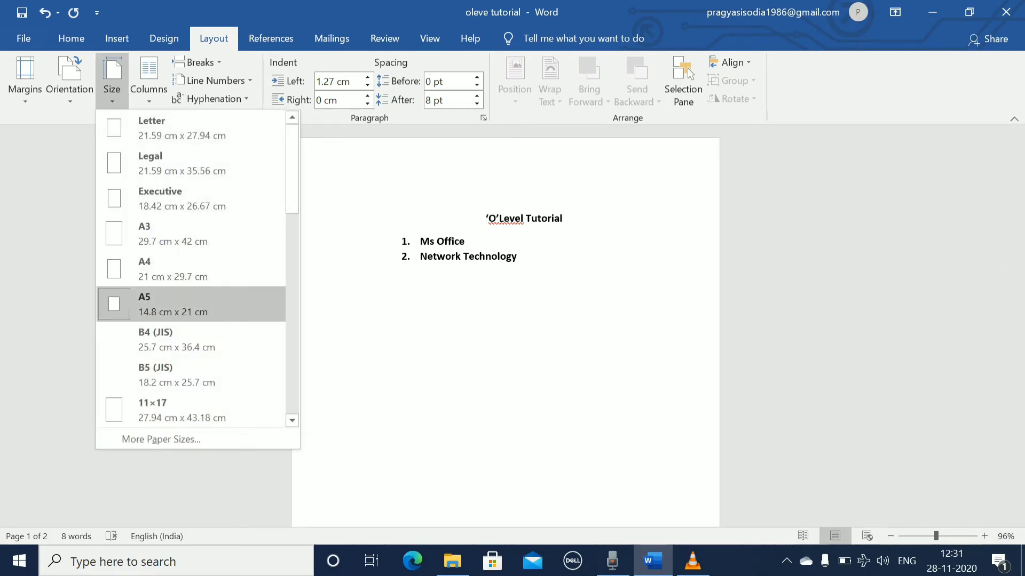
key("Escape")
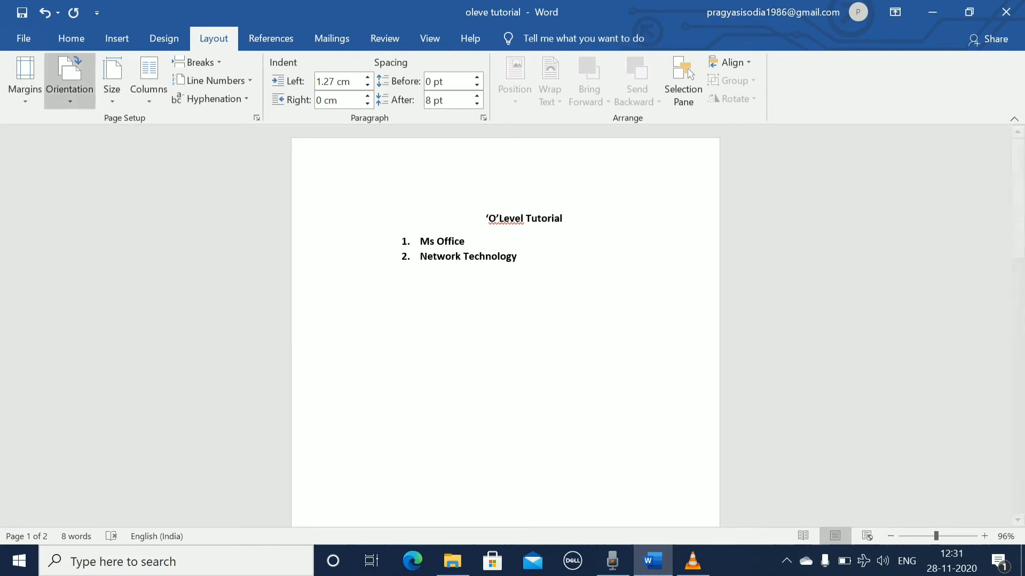
left_click(112, 80)
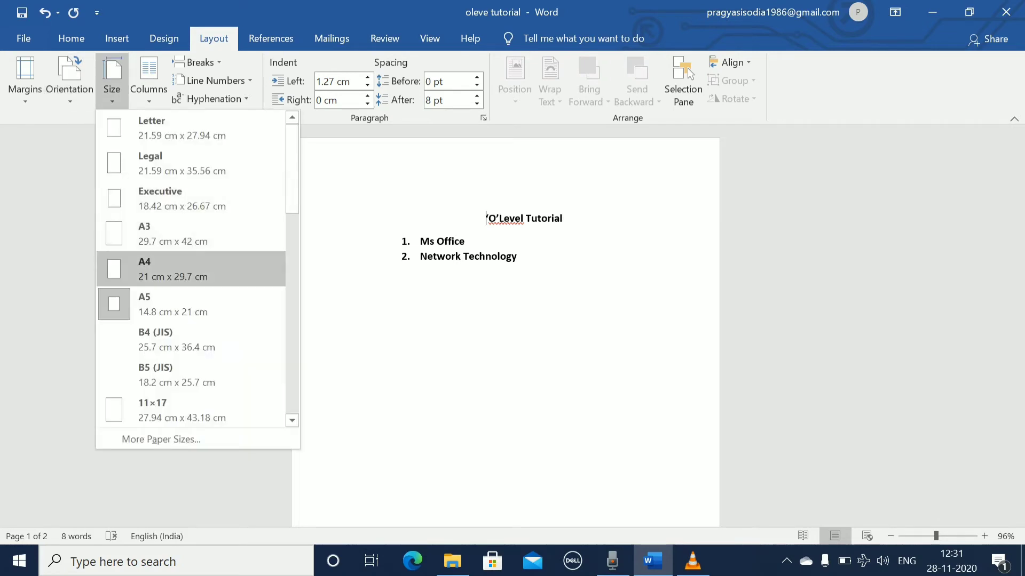
left_click(170, 268)
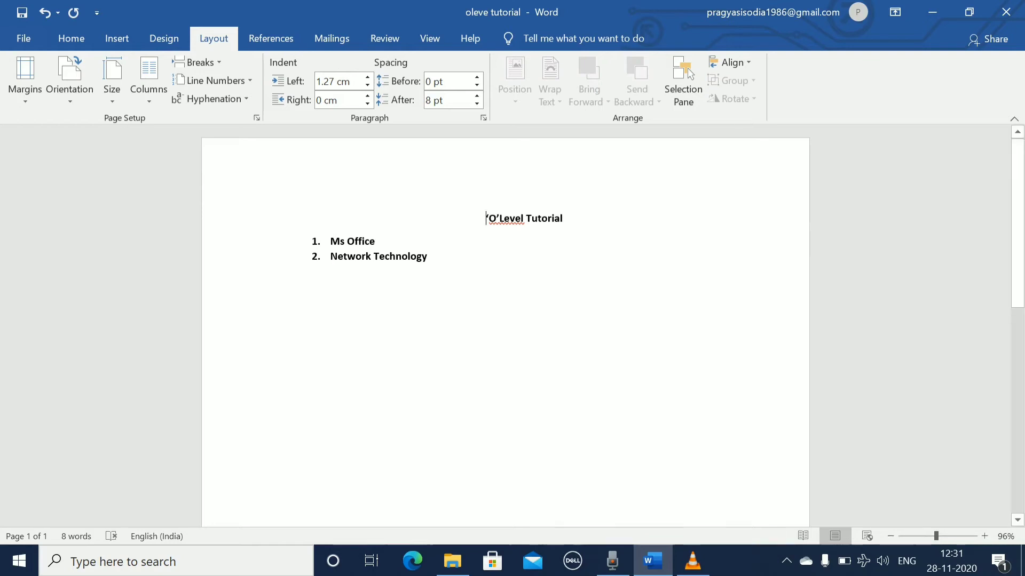
- Delete the 'O'Level Tutorial heading and the two numbered list items so the page is empty
left_click(428, 257)
key("BackSpace")
key("BackSpace")
key("BackSpace")
key("BackSpace")
key("BackSpace")
key("BackSpace")
key("BackSpace")
key("BackSpace")
key("BackSpace")
key("BackSpace")
key("BackSpace")
key("BackSpace")
key("BackSpace")
key("BackSpace")
key("BackSpace")
key("BackSpace")
key("BackSpace")
key("BackSpace")
key("BackSpace")
key("BackSpace")
key("BackSpace")
key("BackSpace")
key("BackSpace")
key("BackSpace")
key("BackSpace")
key("BackSpace")
key("BackSpace")
key("BackSpace")
key("BackSpace")
key("BackSpace")
key("BackSpace")
key("BackSpace")
key("BackSpace")
key("BackSpace")
key("BackSpace")
key("BackSpace")
key("BackSpace")
key("BackSpace")
key("BackSpace")
key("BackSpace")
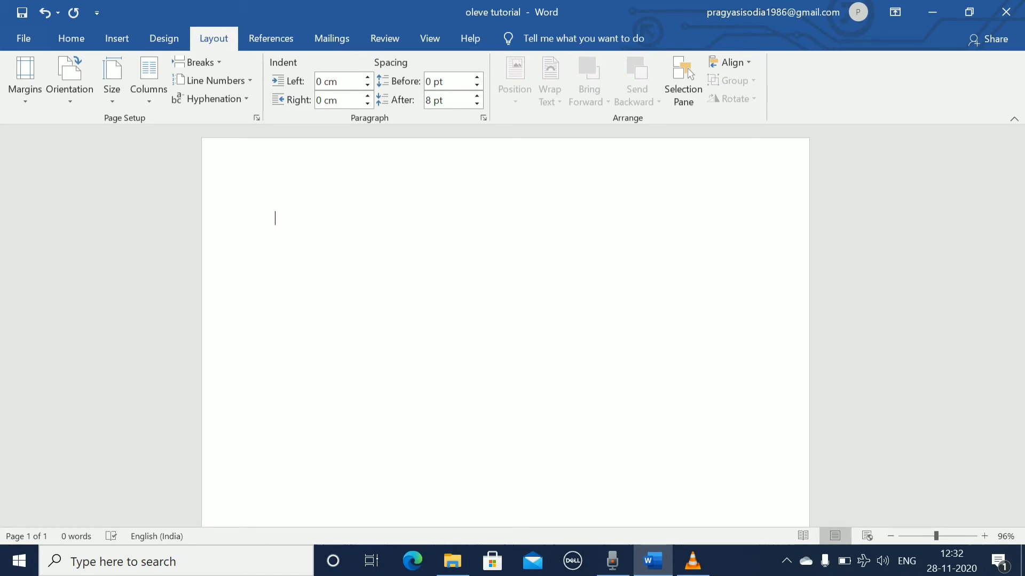
- Generate sample paragraphs on the blank page with the =rand() function
type("=r")
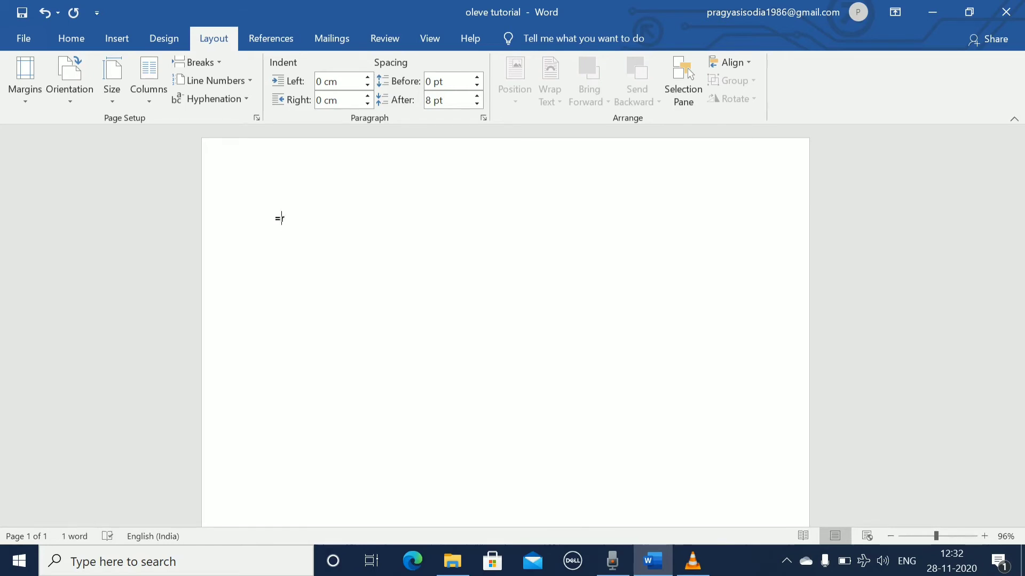
type("and")
type("()")
key("Return")
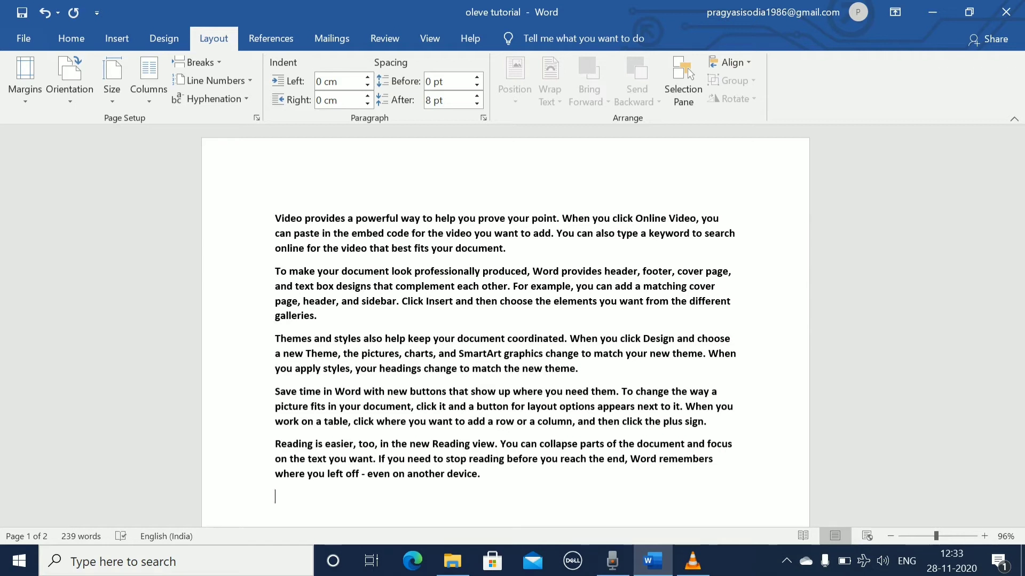
- Generate 15 more sample paragraphs below the existing text with =rand(15)
type("=rand")
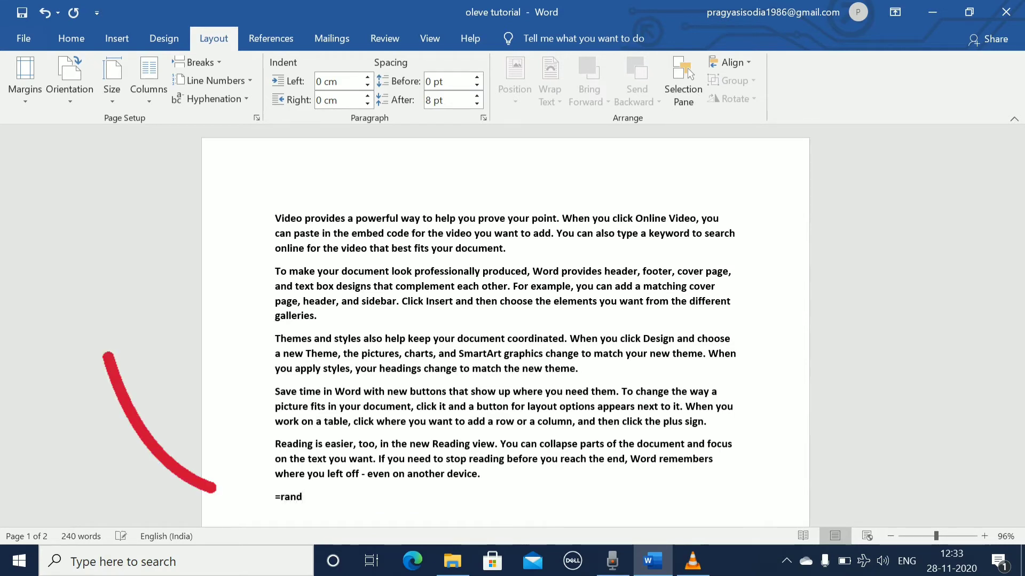
type("()")
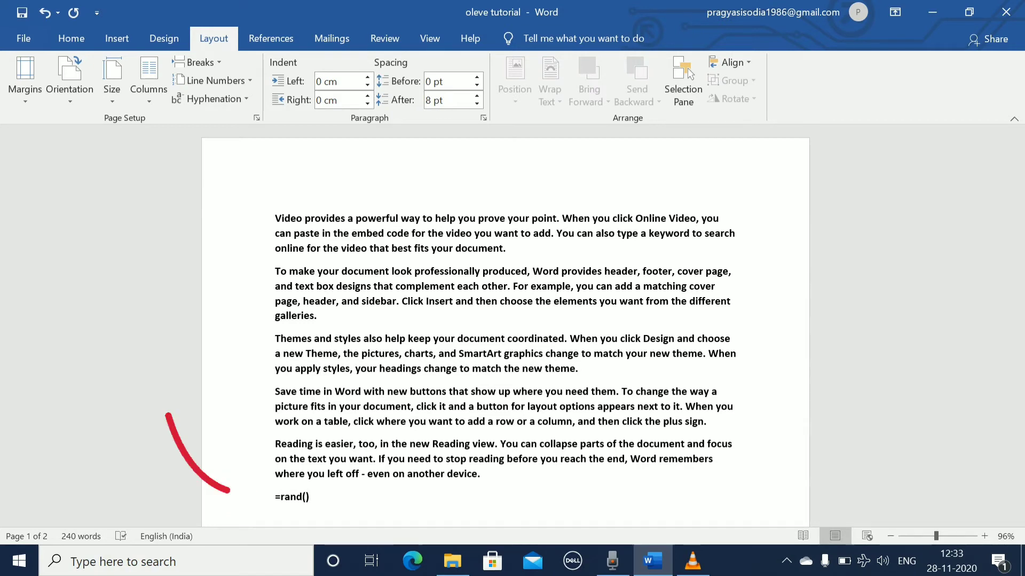
type("15")
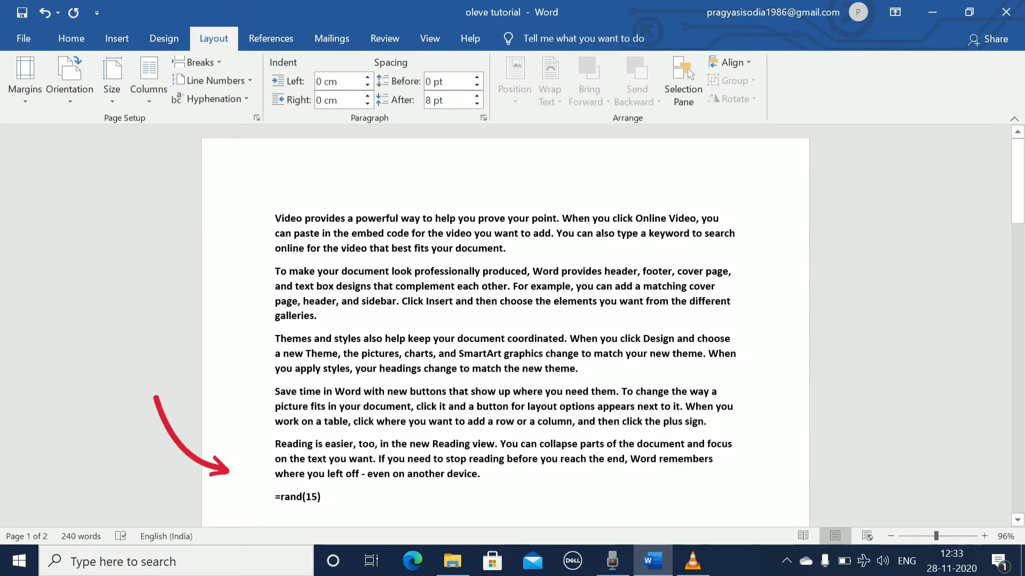
key("Return")
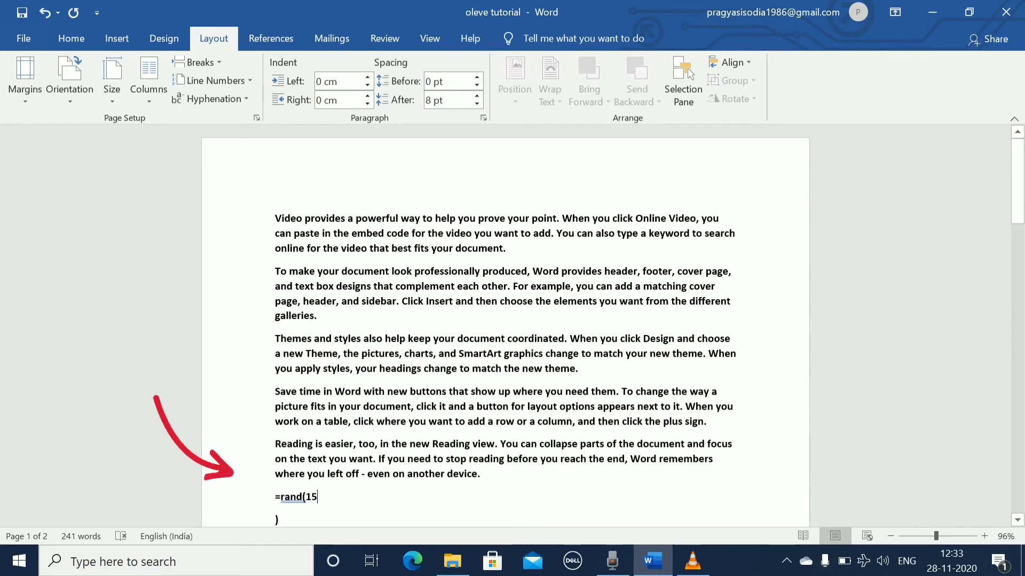
type(")")
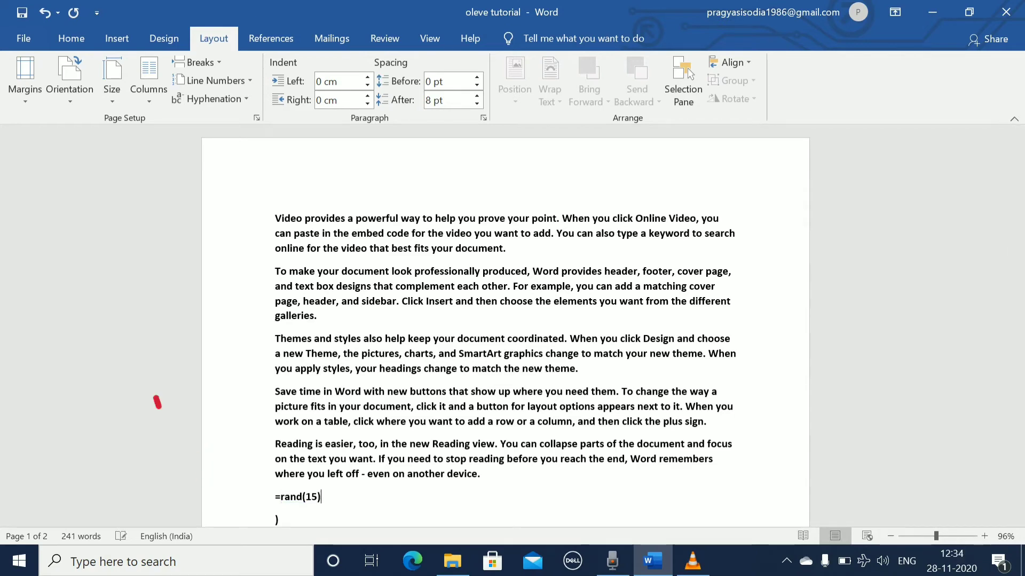
key("Return")
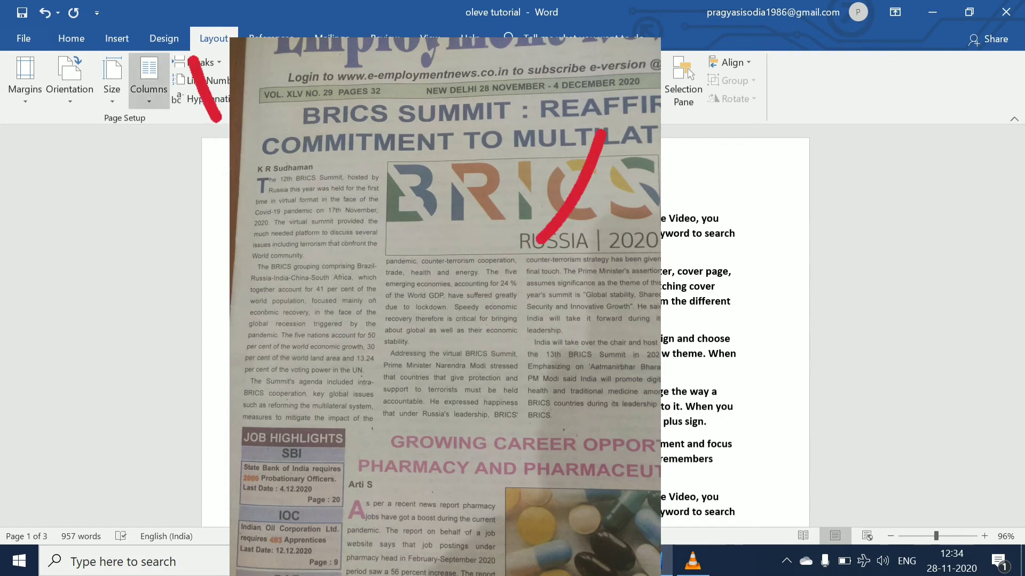
- Try the two-column layout on the document text and switch it to three equal columns
left_click(149, 77)
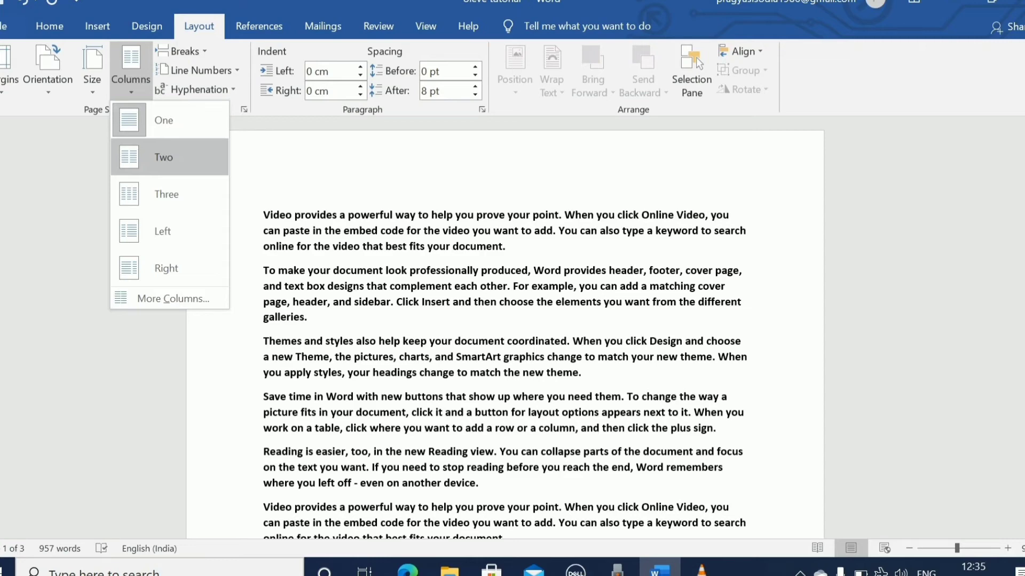
left_click(163, 157)
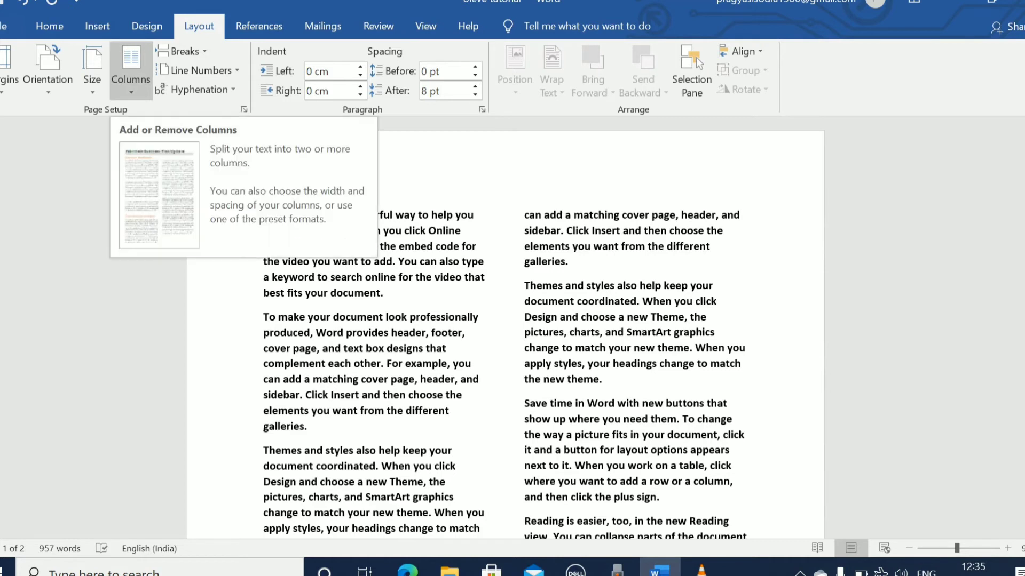
left_click(130, 72)
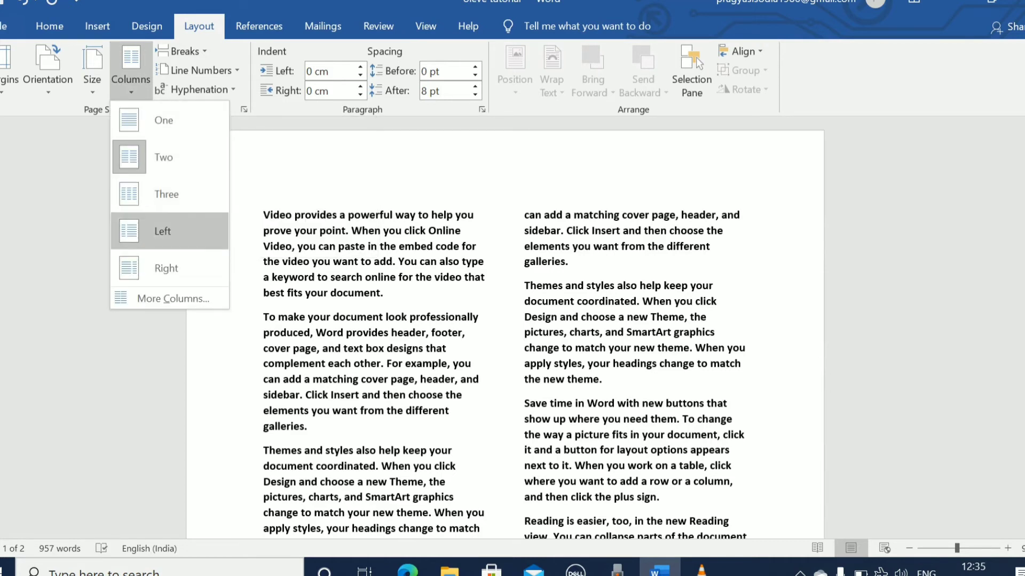
left_click(163, 194)
scroll(505, 326, "up", 5)
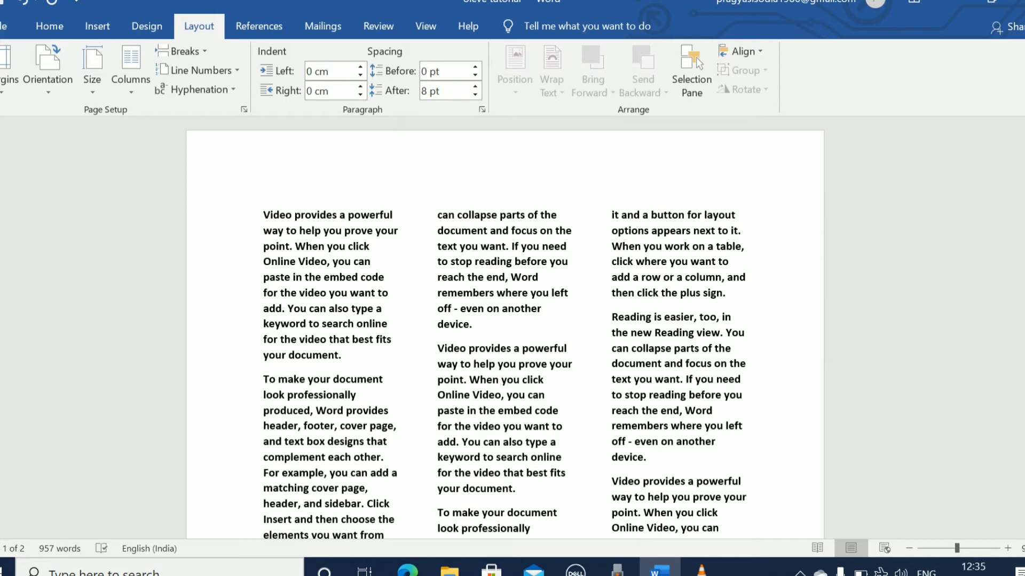
scroll(505, 325, "down", 6)
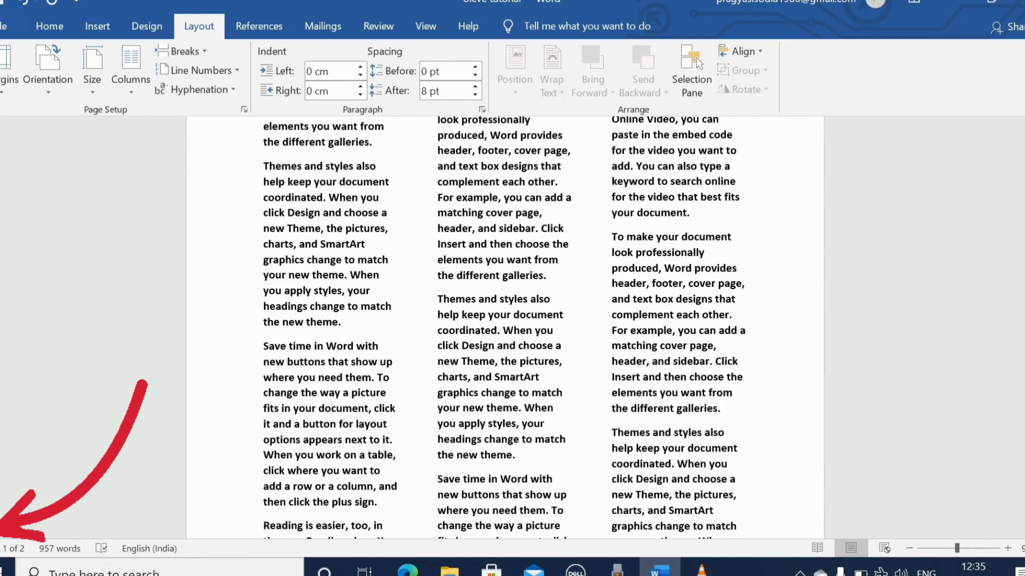
scroll(504, 328, "down", 8)
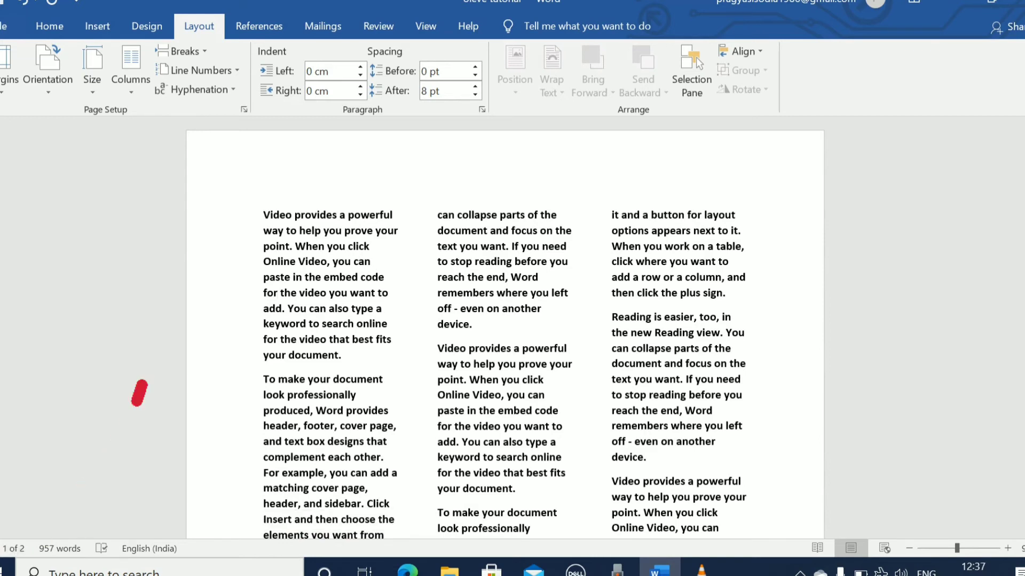
- Try the Left preset with a narrow first column and switch the text to the Right column preset
left_click(130, 69)
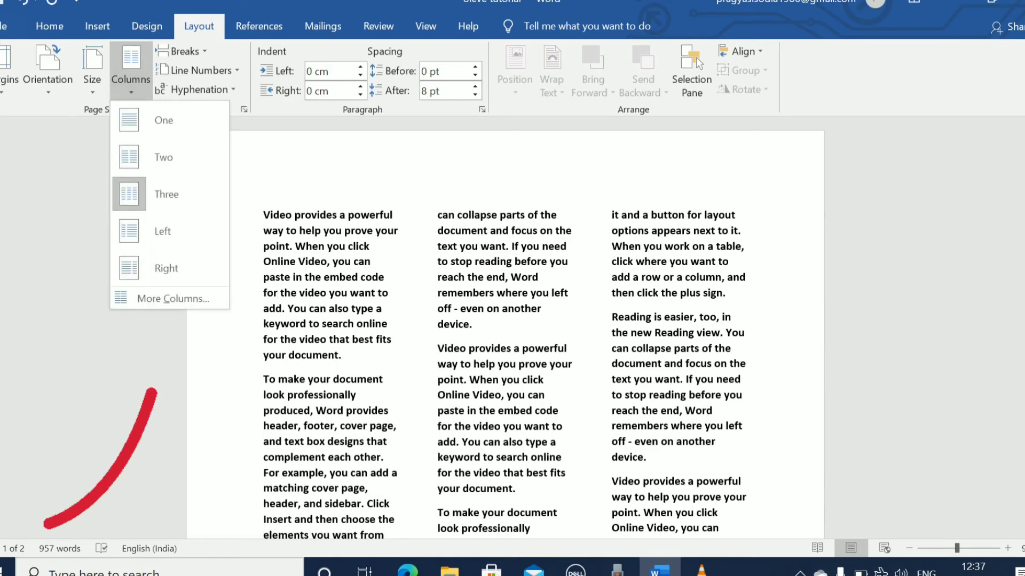
left_click(276, 293)
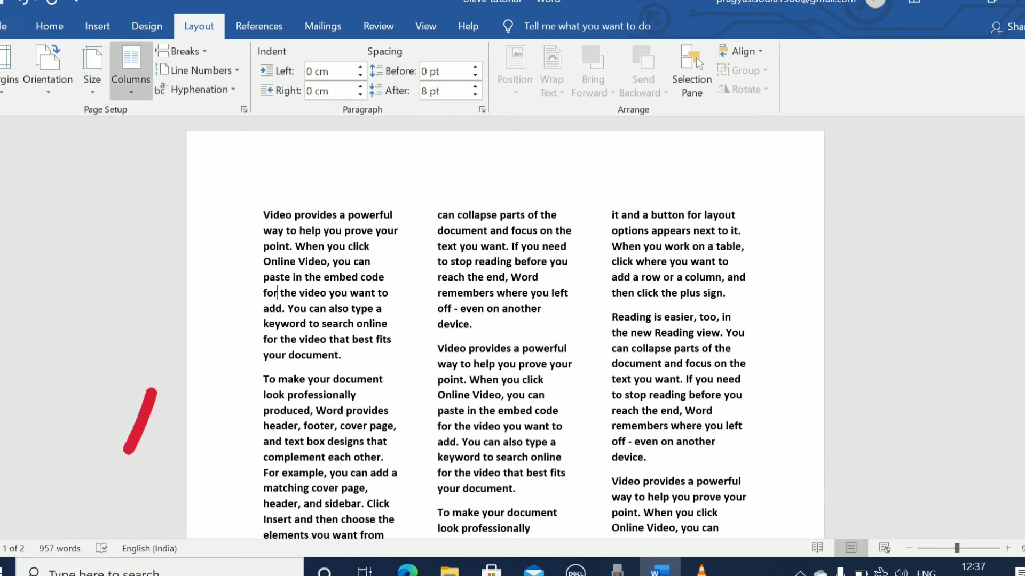
left_click(130, 69)
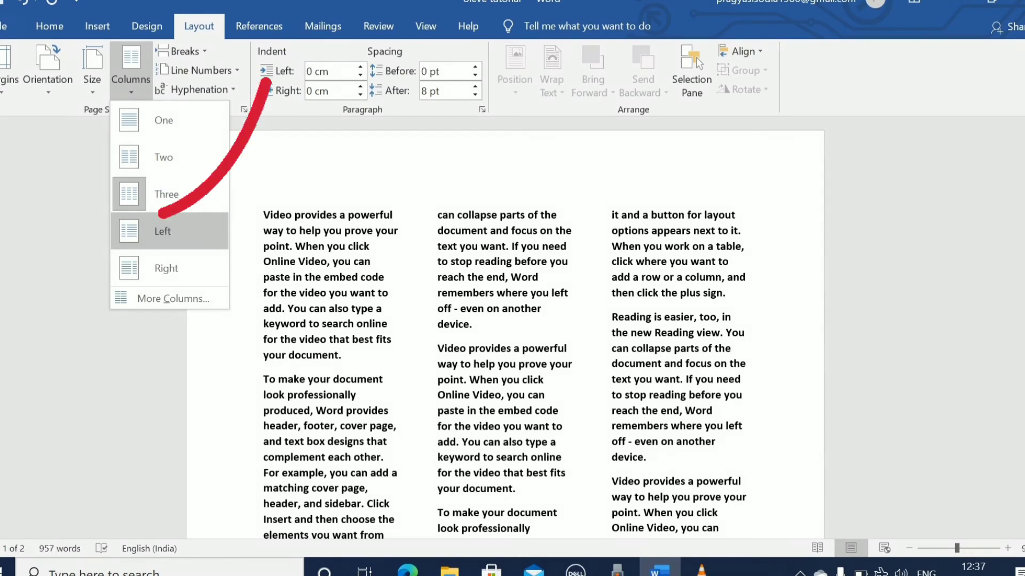
left_click(163, 231)
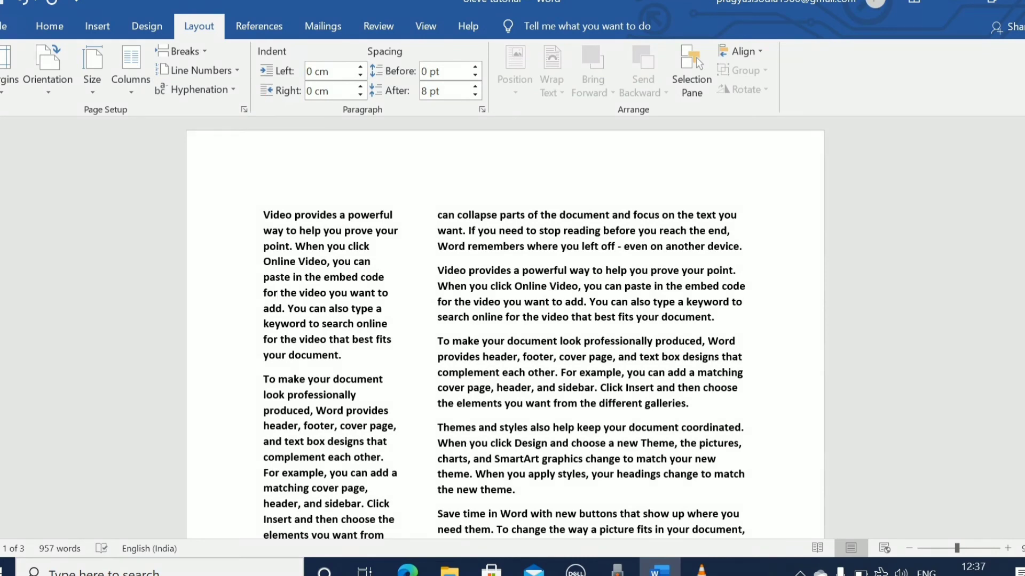
left_click(130, 69)
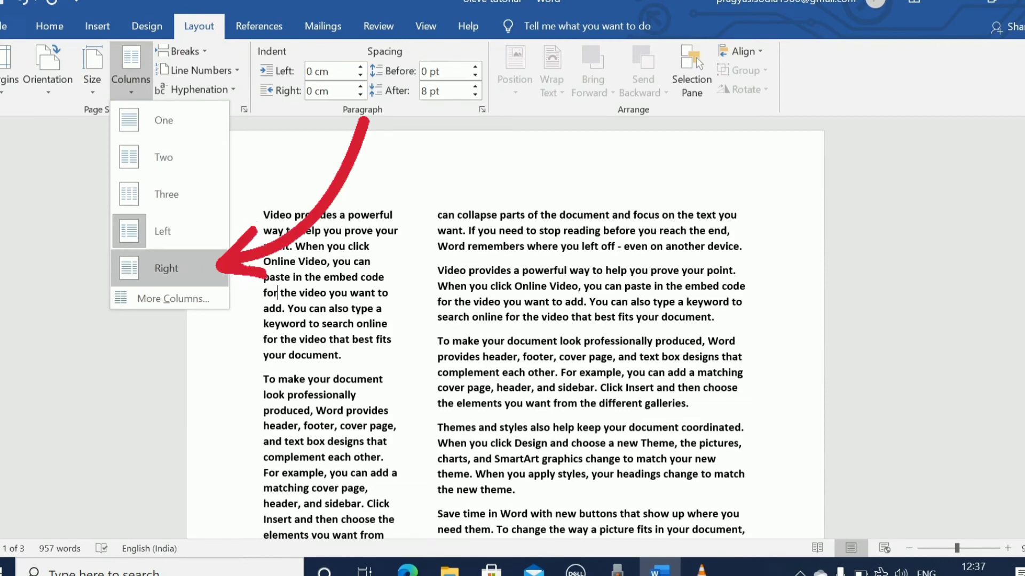
left_click(166, 268)
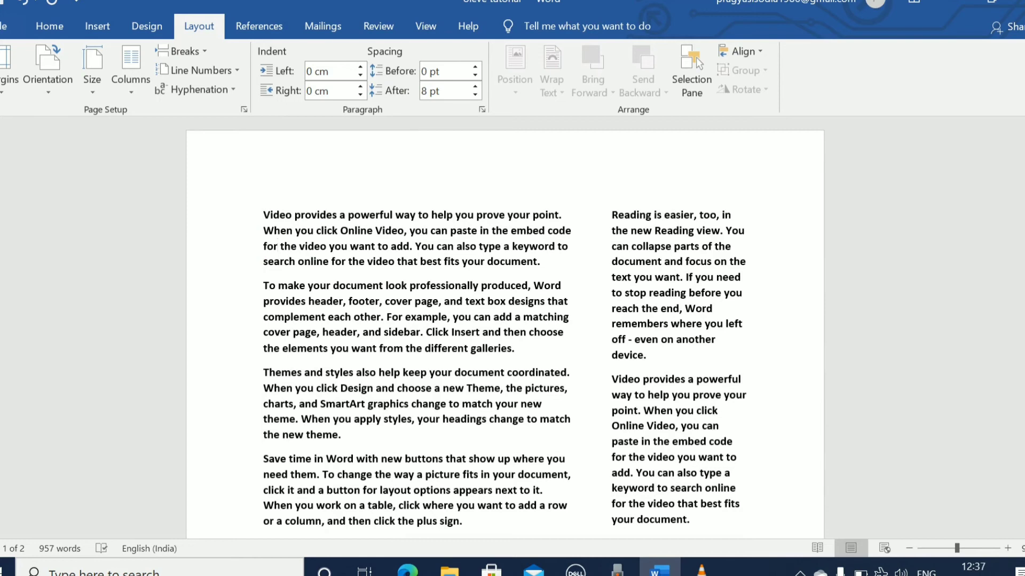
- Divide the whole document into 4 columns with the custom Columns settings
left_click(130, 70)
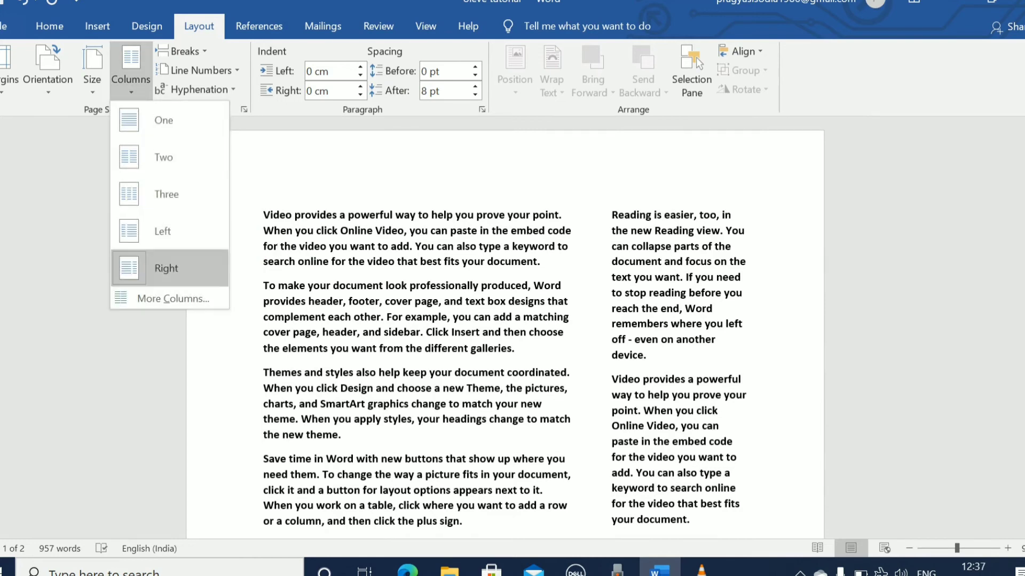
key("Escape")
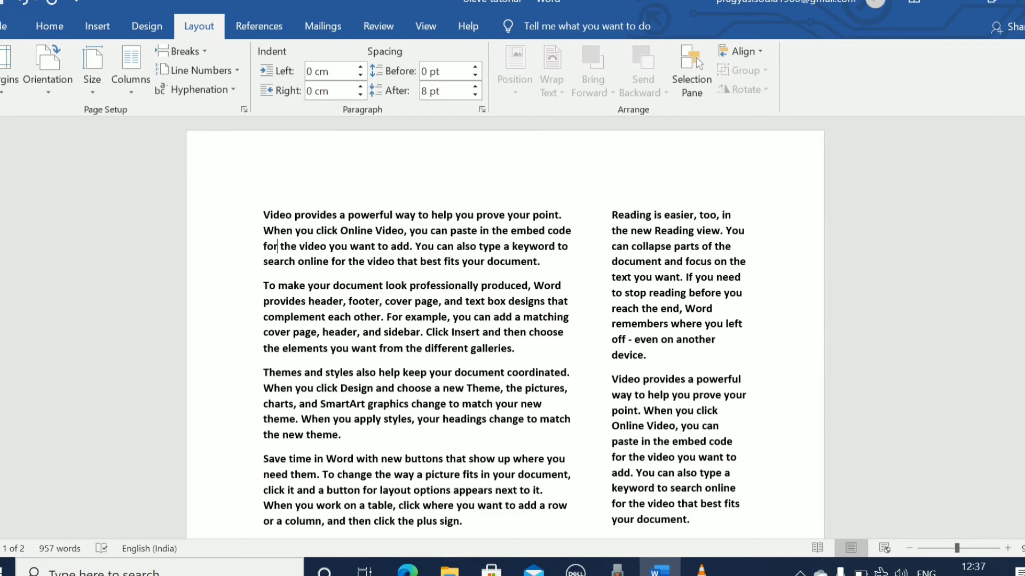
left_click(130, 70)
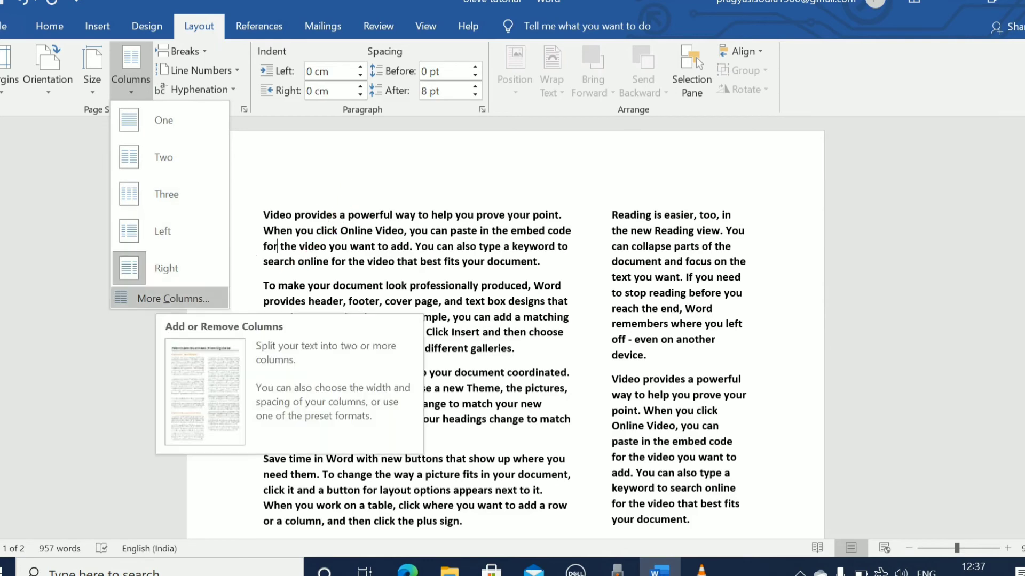
left_click(173, 298)
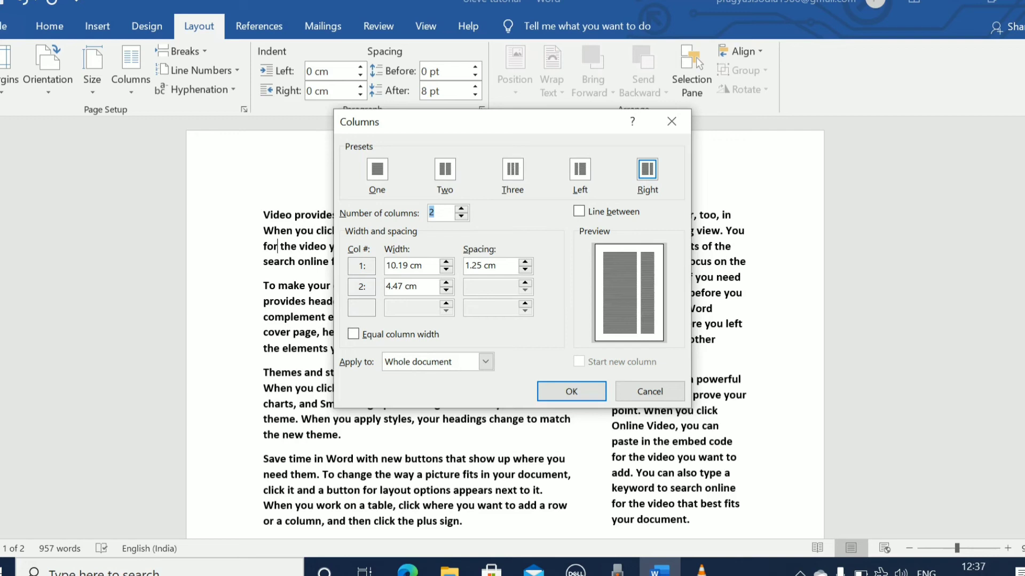
type("4")
key("Return")
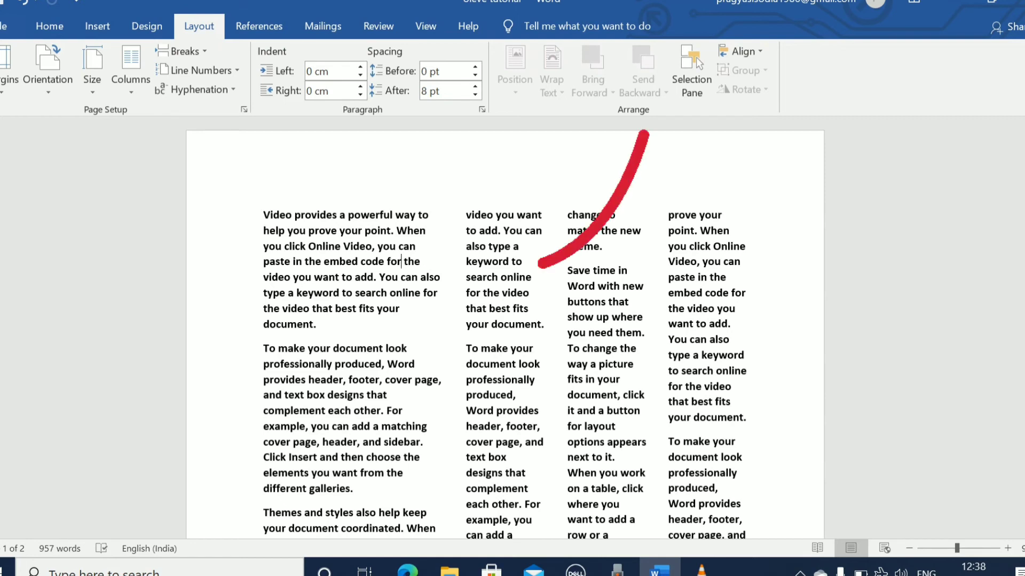
- Select "keyword to" in the second column and apply the custom column settings to the selected text only
left_click_drag(264, 246, 417, 246)
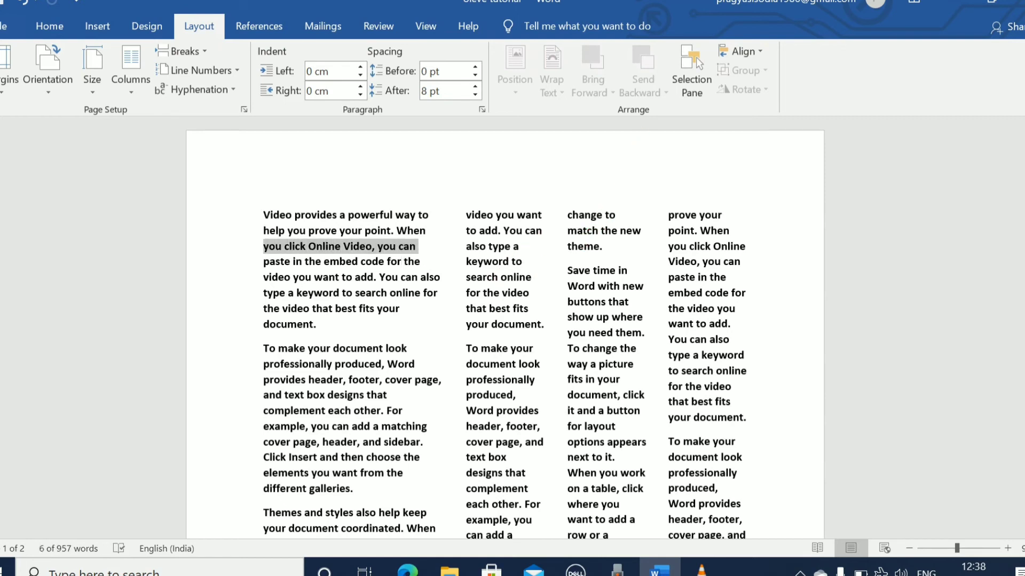
left_click(465, 261)
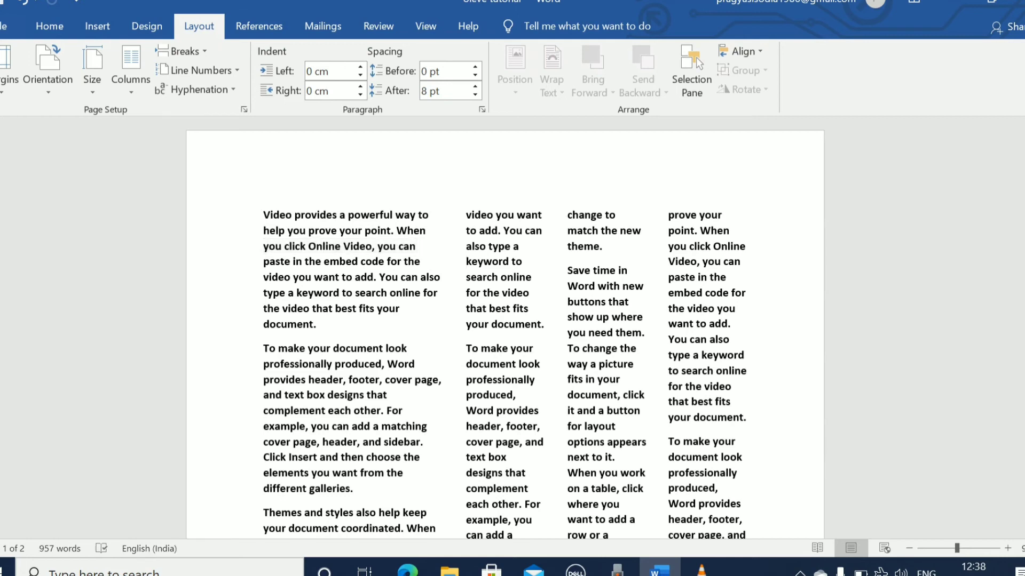
left_click_drag(466, 261, 524, 261)
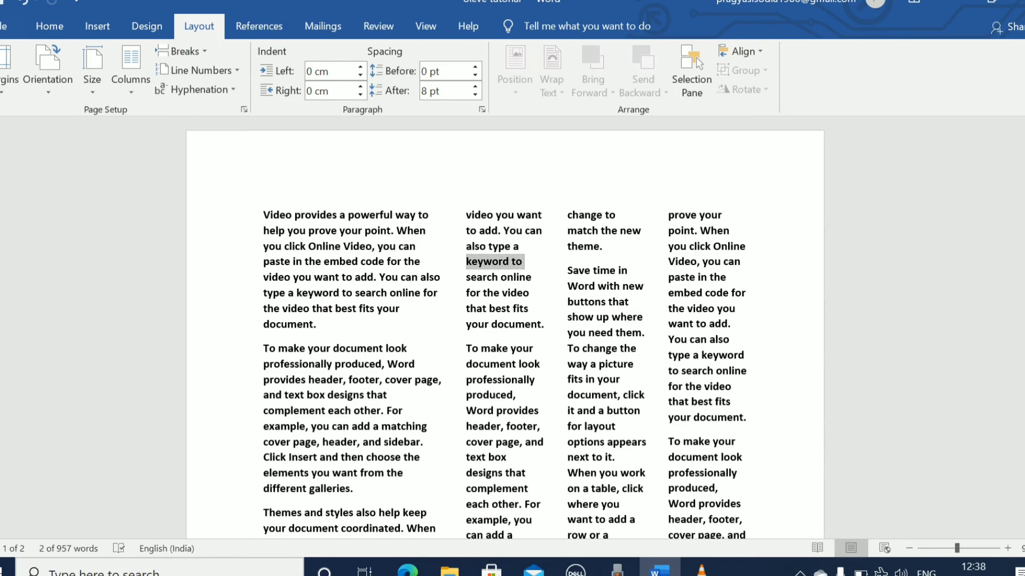
left_click(130, 69)
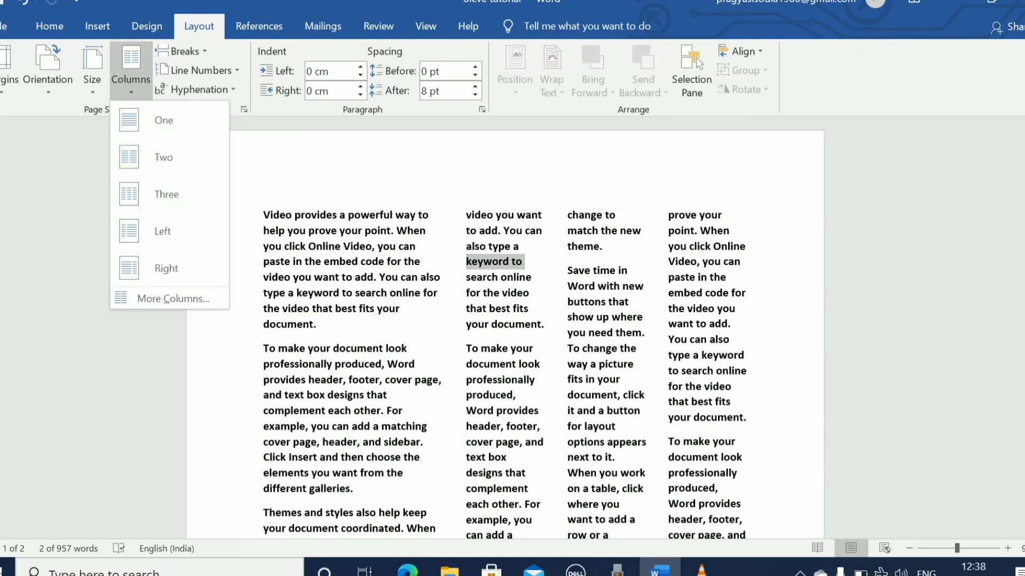
left_click(172, 299)
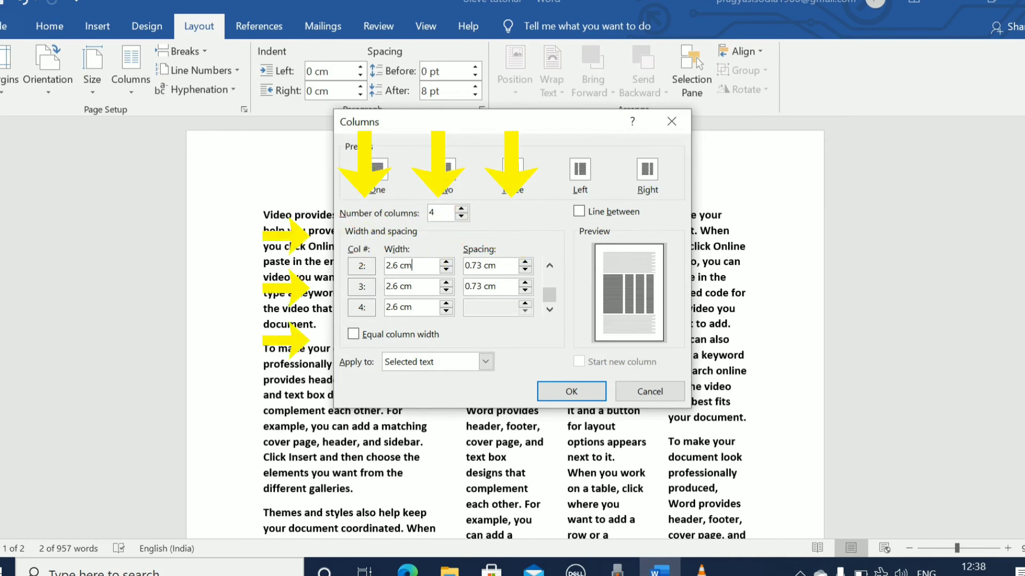
left_click(398, 266)
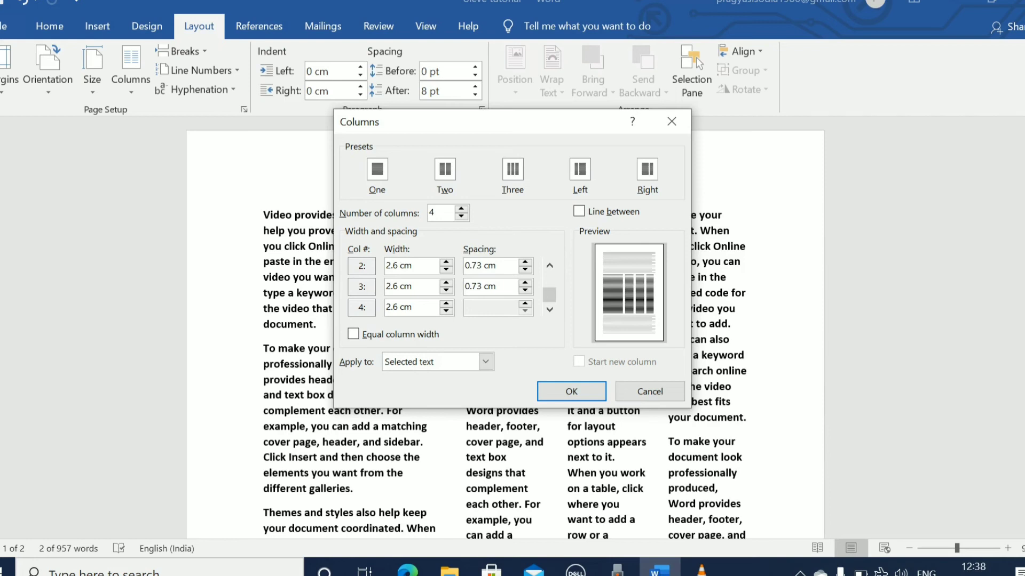
key("Return")
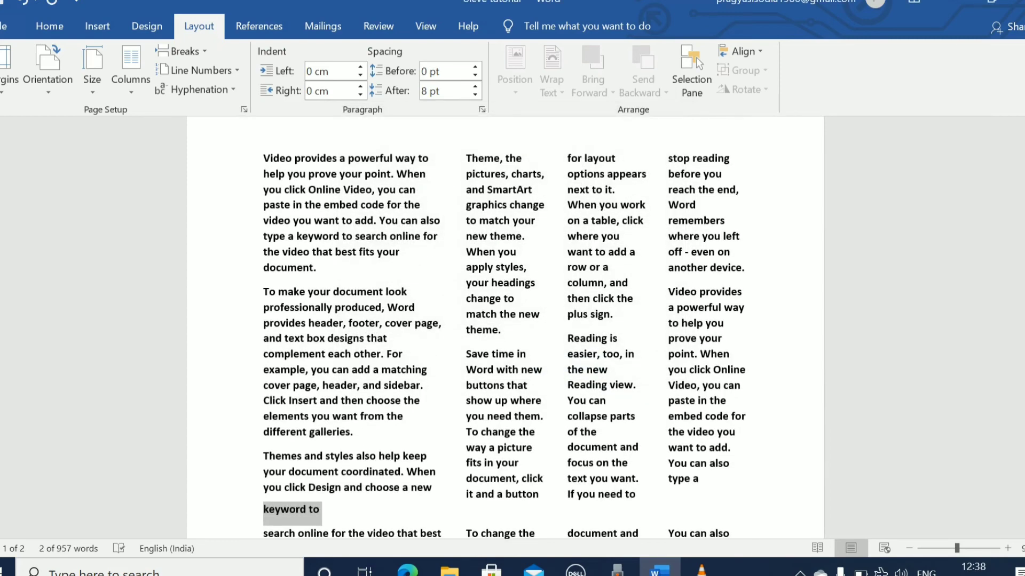
- Set the selected "keyword to" text and the section above it to a single column
left_click(131, 79)
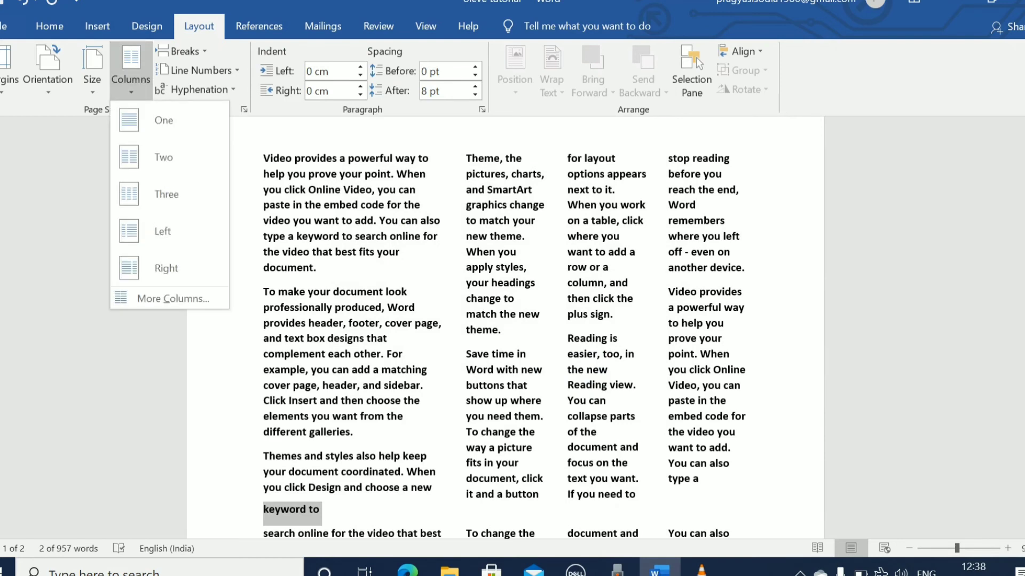
left_click(164, 121)
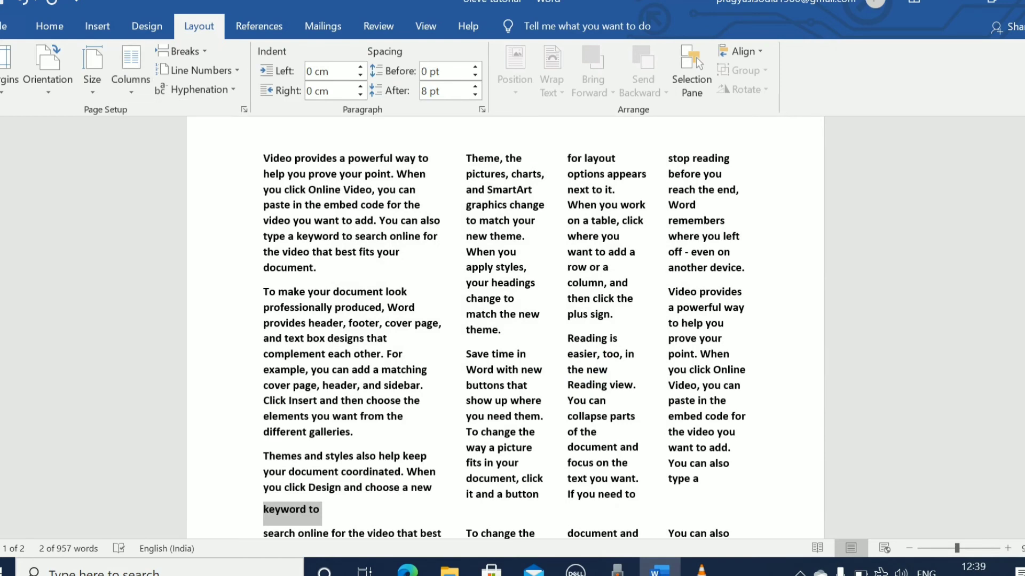
left_click(240, 293)
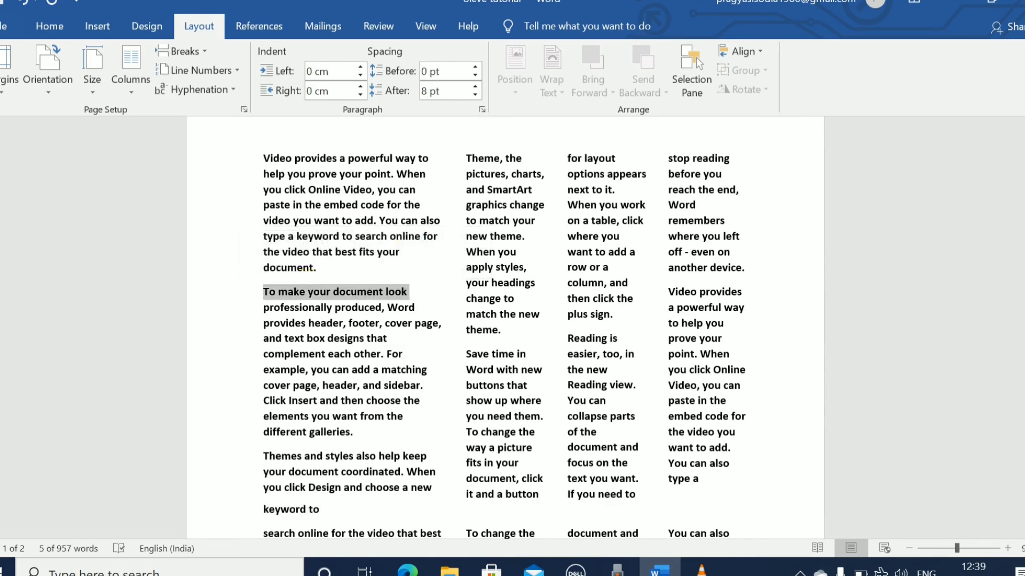
left_click(263, 158)
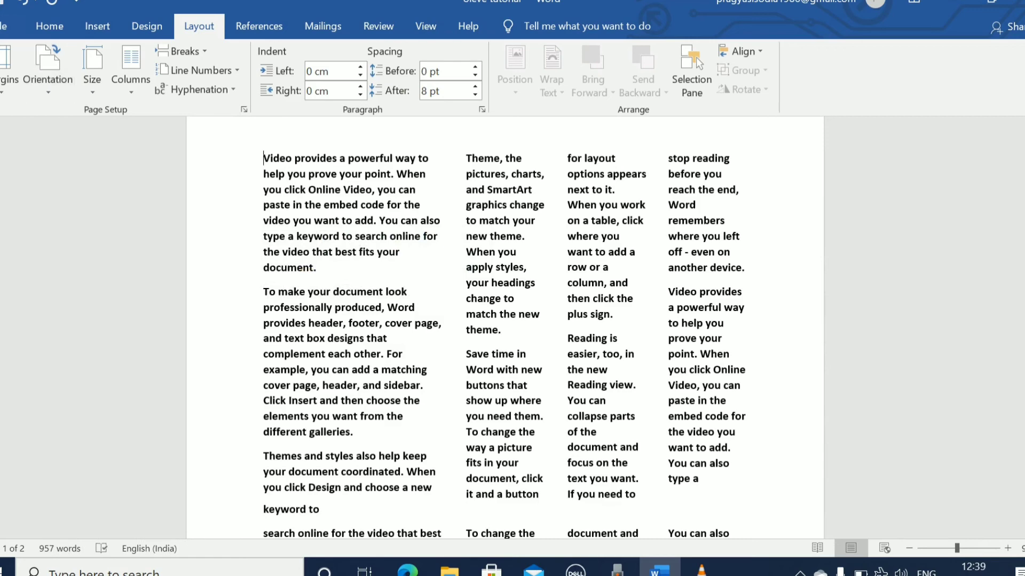
left_click(130, 69)
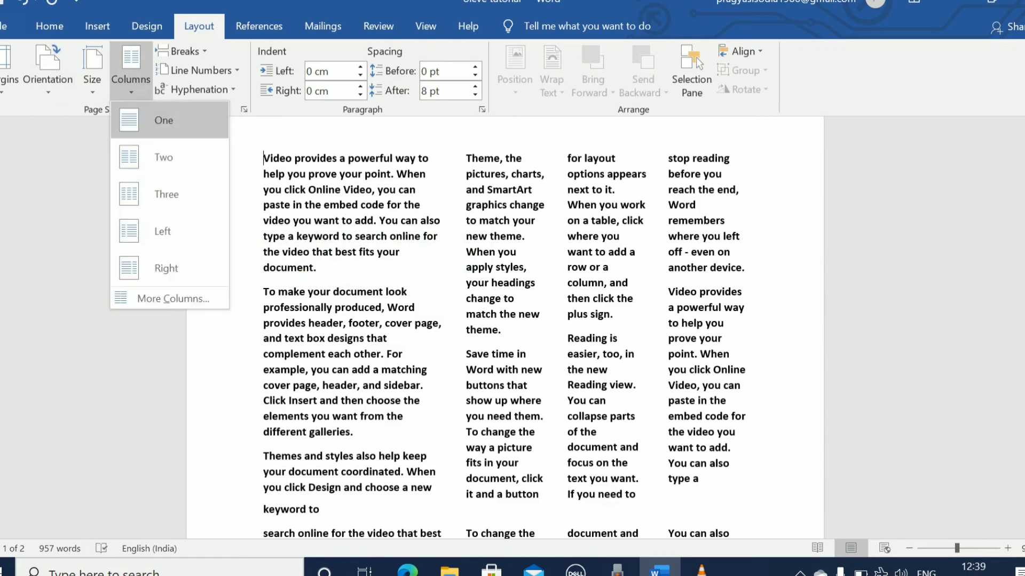
left_click(160, 121)
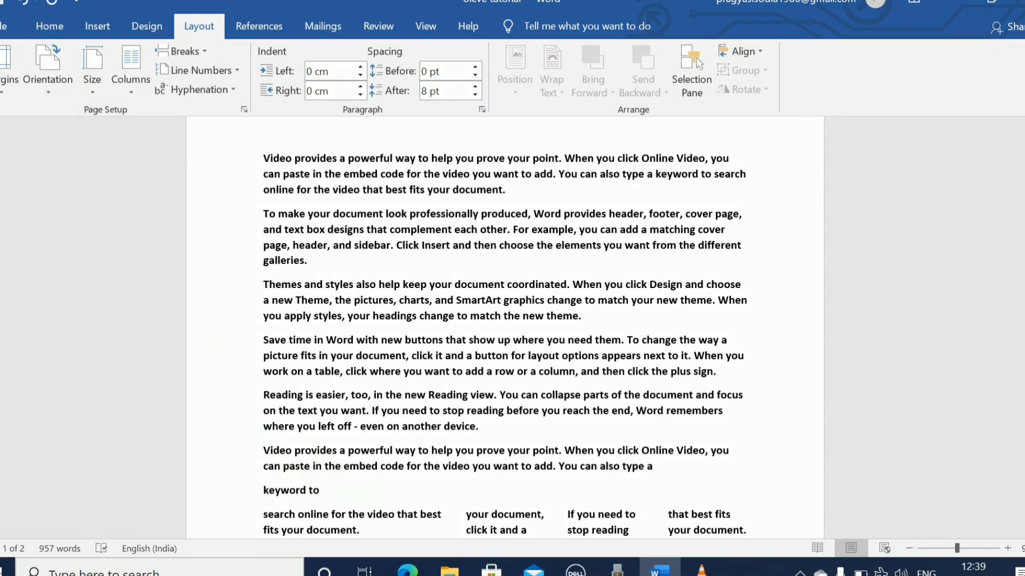
- Return the remaining text below "keyword to" to a single column
key("ctrl+z")
key("ctrl+z")
key("ctrl+z")
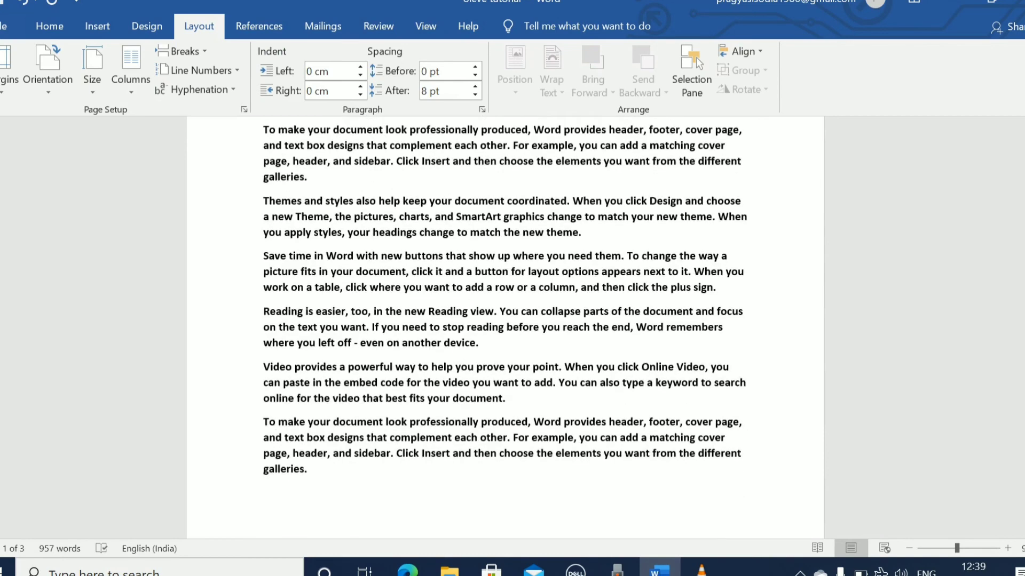
scroll(505, 327, "down", 8)
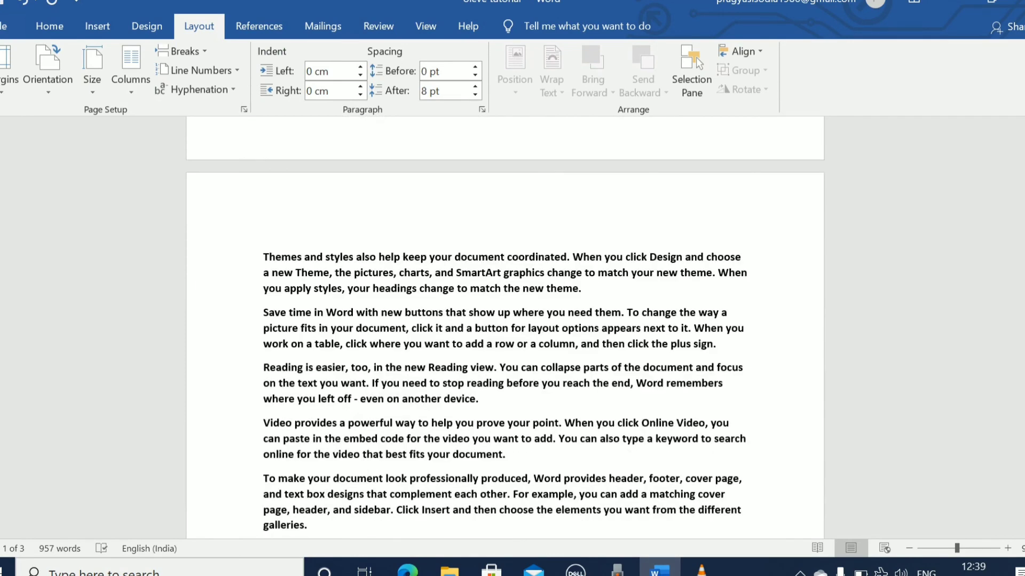
left_click_drag(1023, 295, 1023, 176)
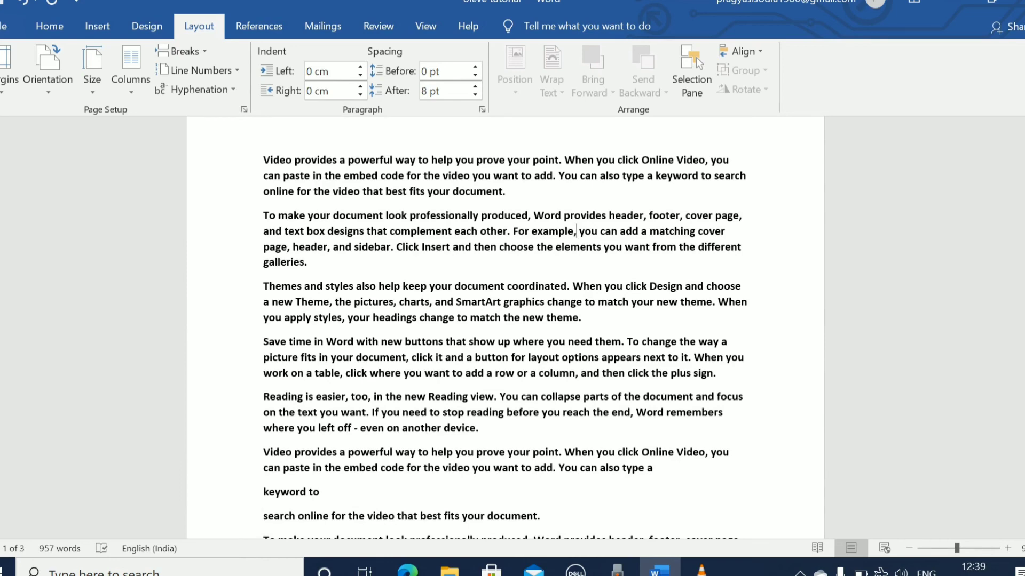
scroll(505, 328, "up", 1)
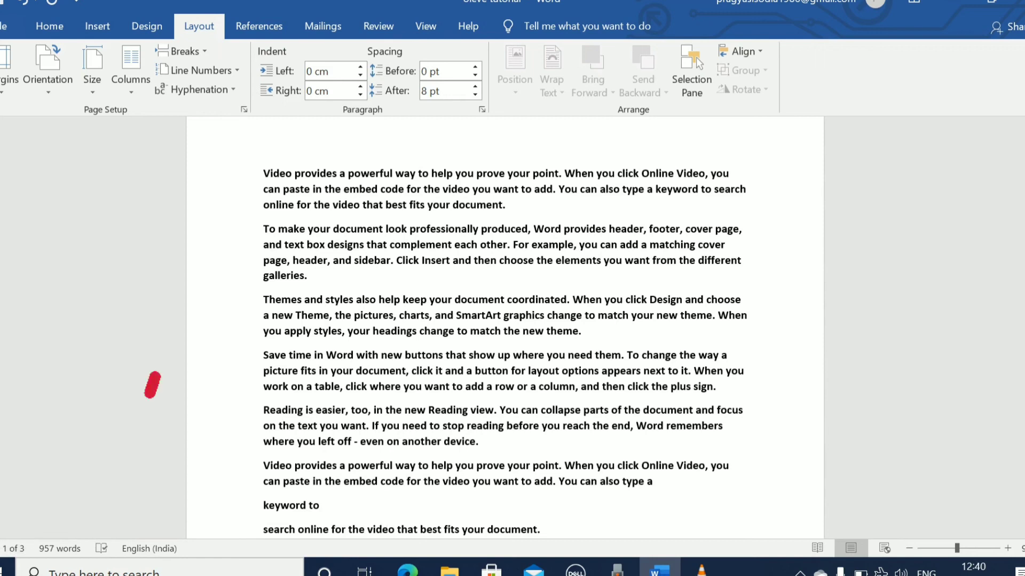
double_click(424, 174)
left_click(410, 189)
scroll(505, 327, "down", 8)
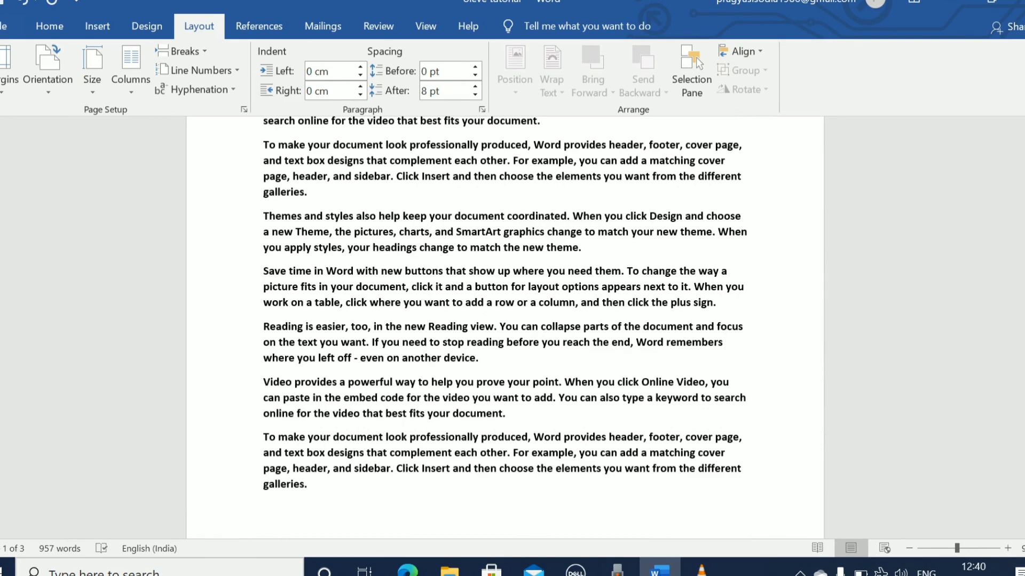
scroll(505, 328, "down", 8)
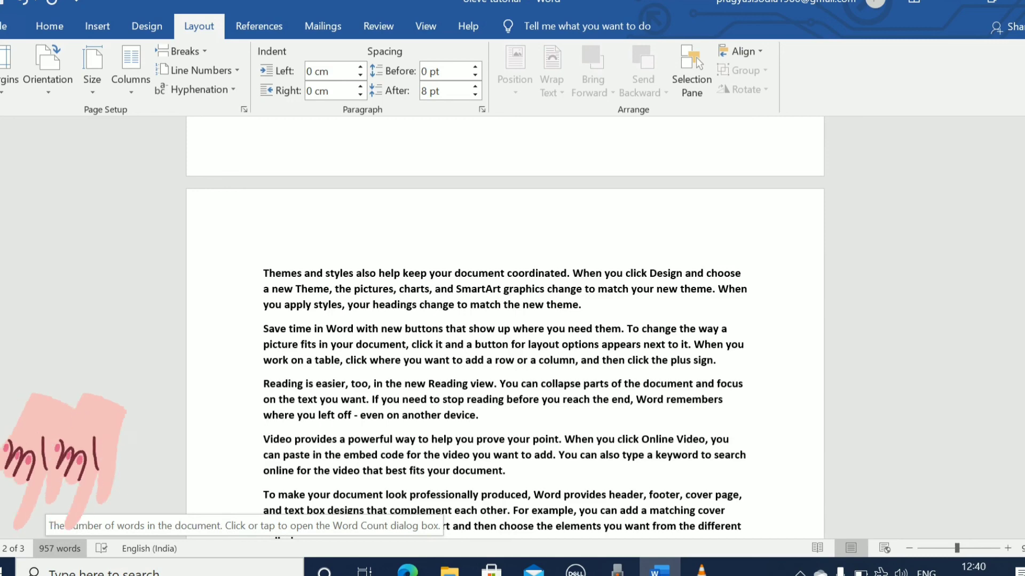
scroll(504, 327, "up", 13)
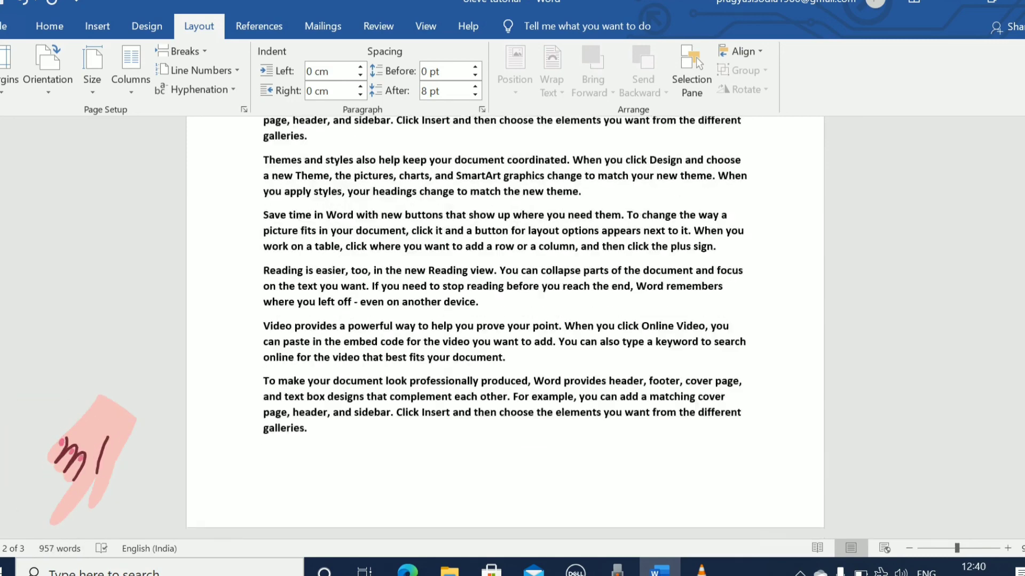
scroll(505, 327, "up", 2)
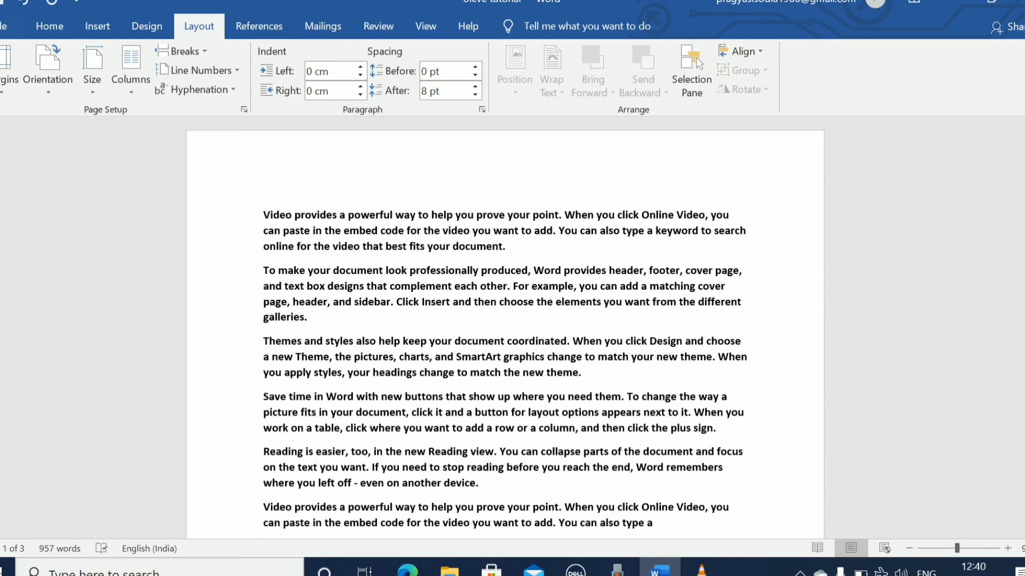
left_click_drag(263, 214, 421, 214)
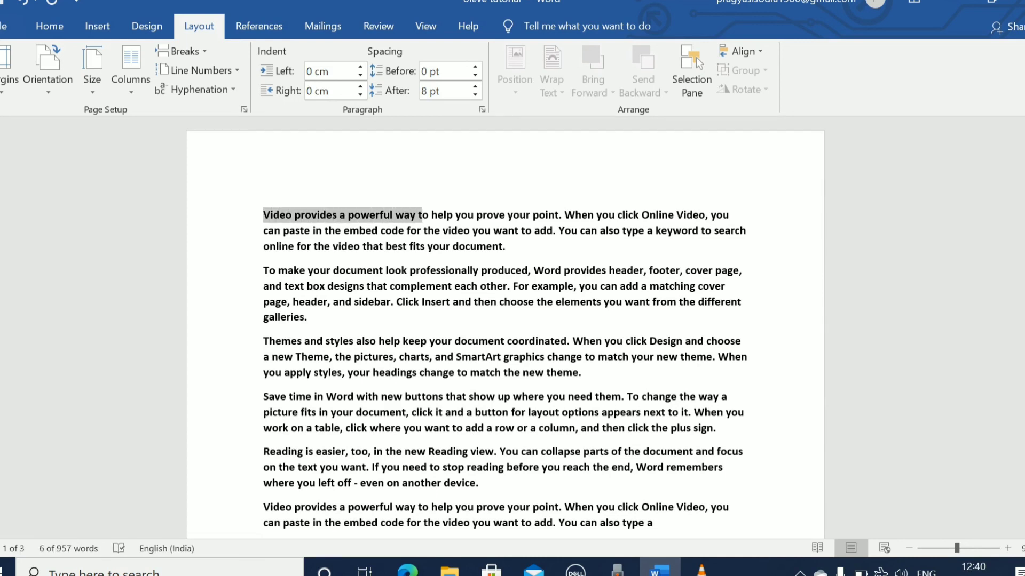
left_click(263, 271)
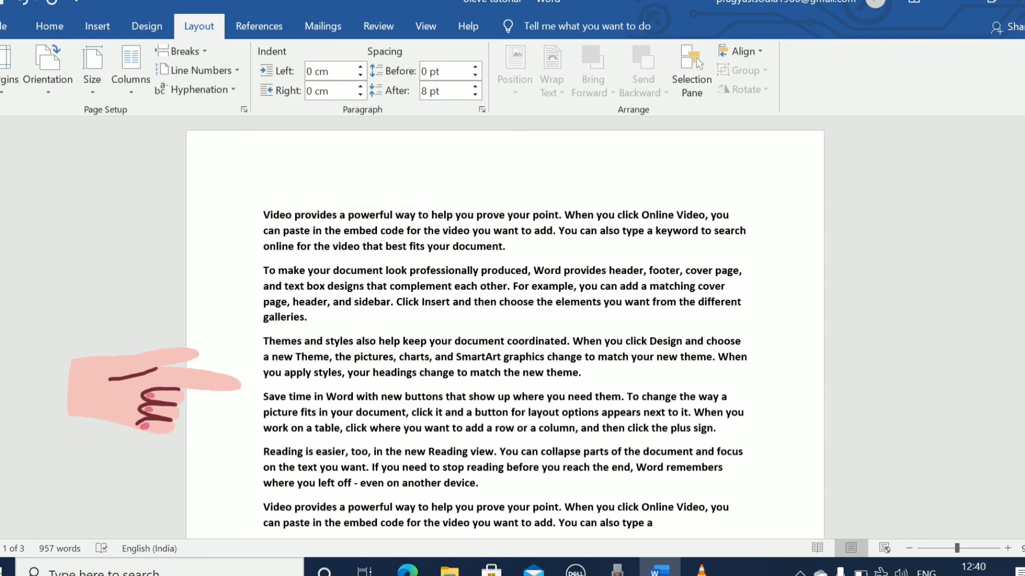
left_click_drag(263, 271, 395, 270)
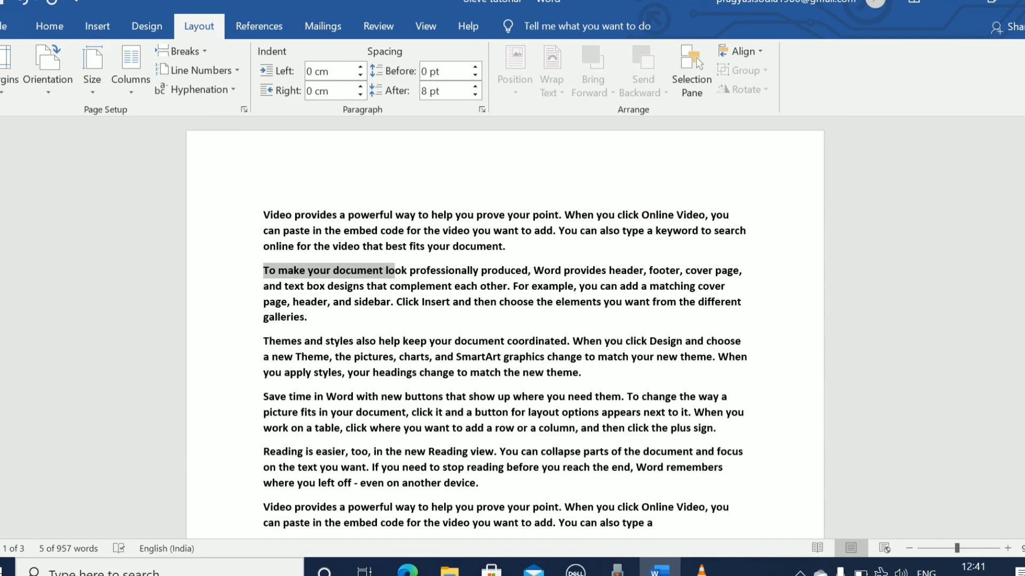
- Insert a page break before the first "Themes and styles" paragraph on page 1 so that it starts on a new page
left_click(396, 302)
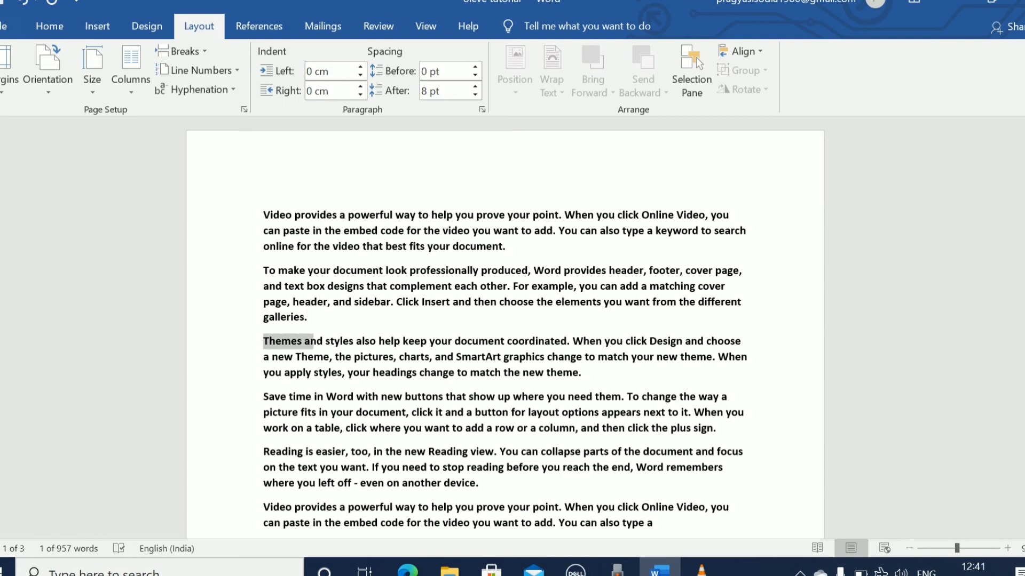
left_click(181, 50)
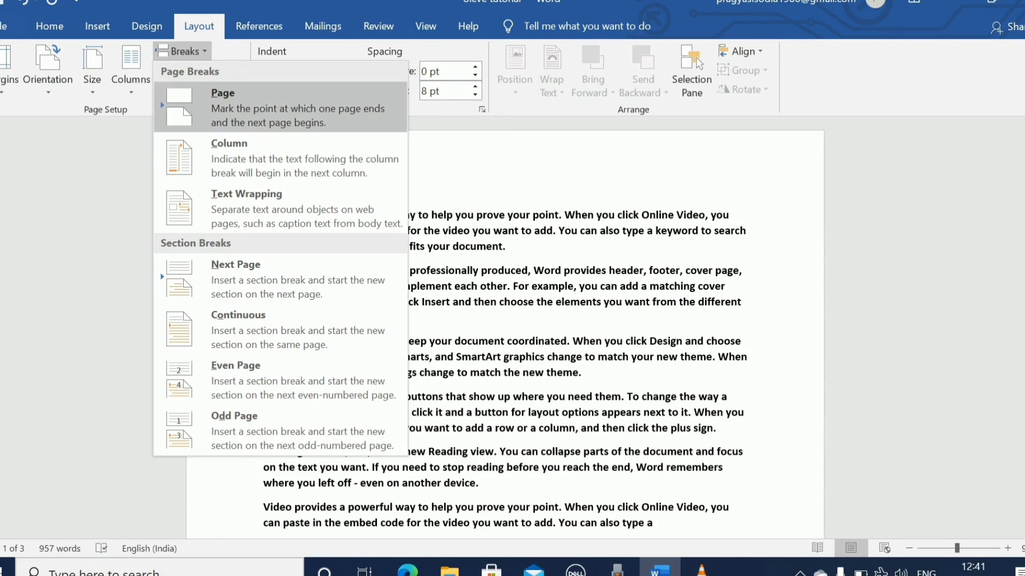
left_click(266, 107)
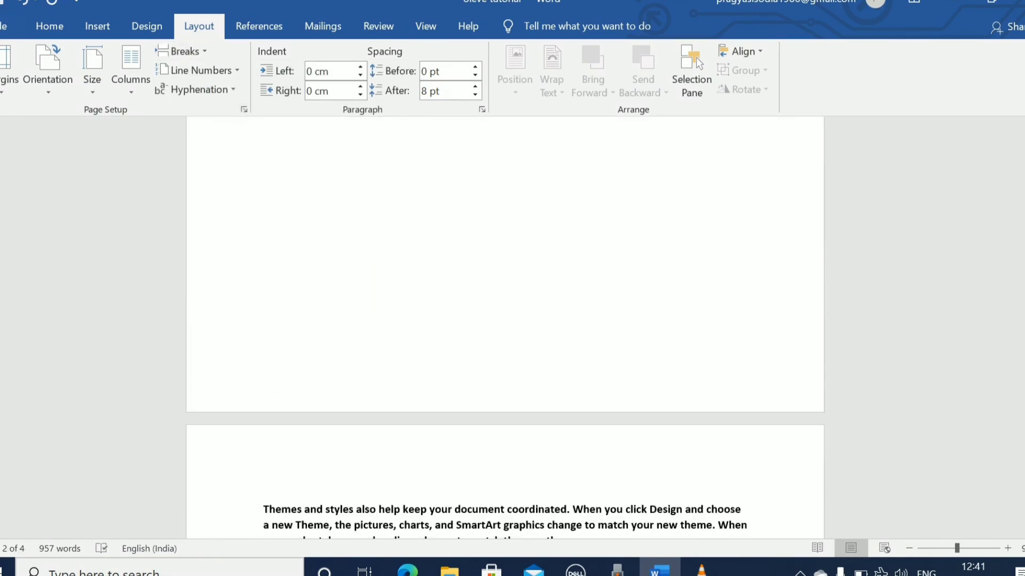
scroll(505, 327, "up", 3)
scroll(505, 327, "up", 5)
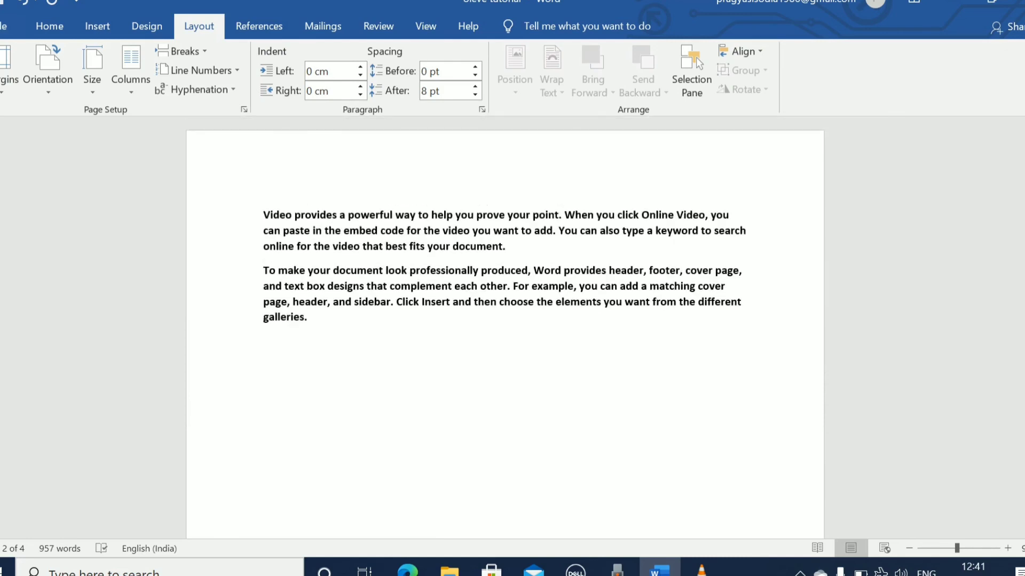